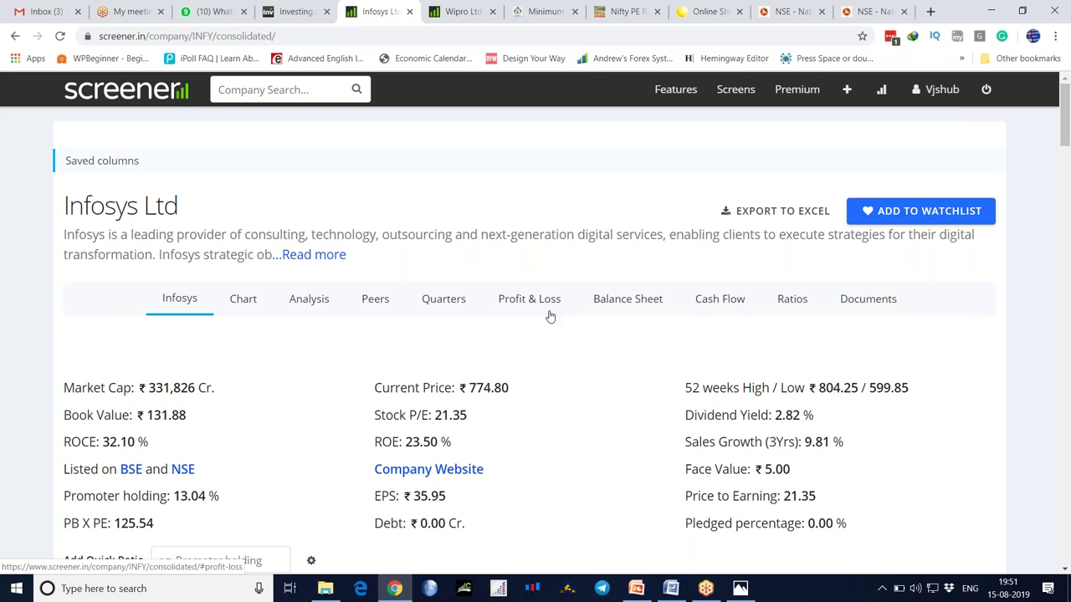
Step: Open the Growth Stocks screen from the popular stock screens and examine its results and search query
click(739, 106)
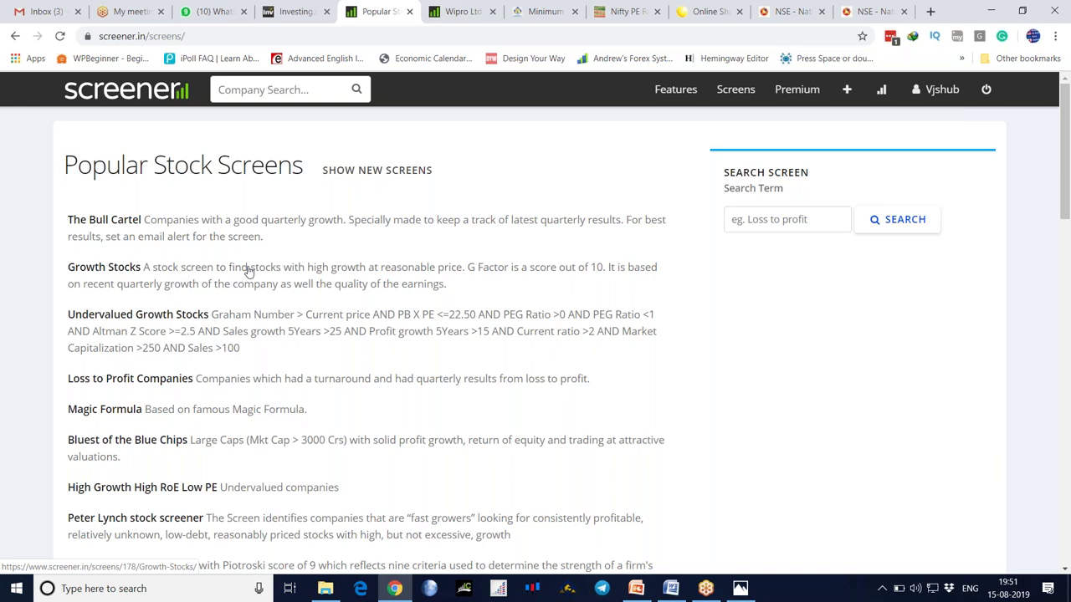
click(215, 275)
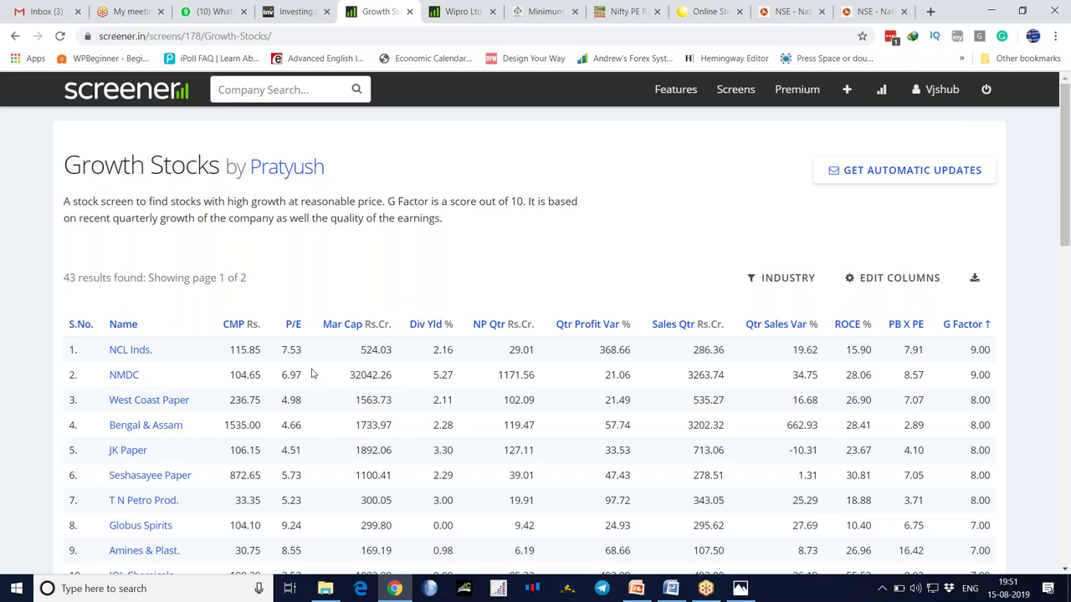
scroll(311, 374, down, 10)
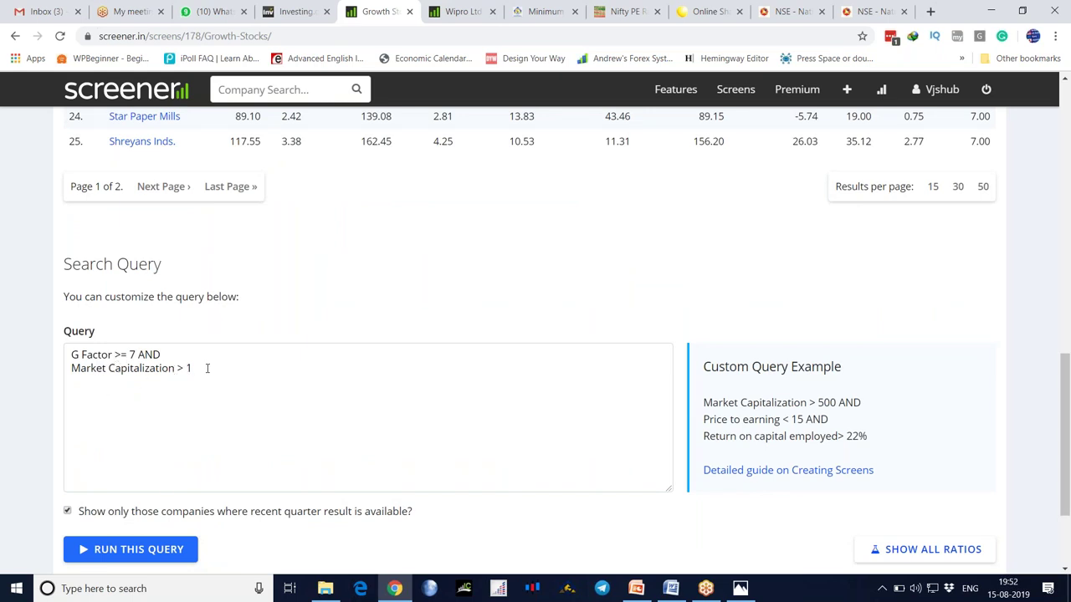
scroll(208, 368, up, 6)
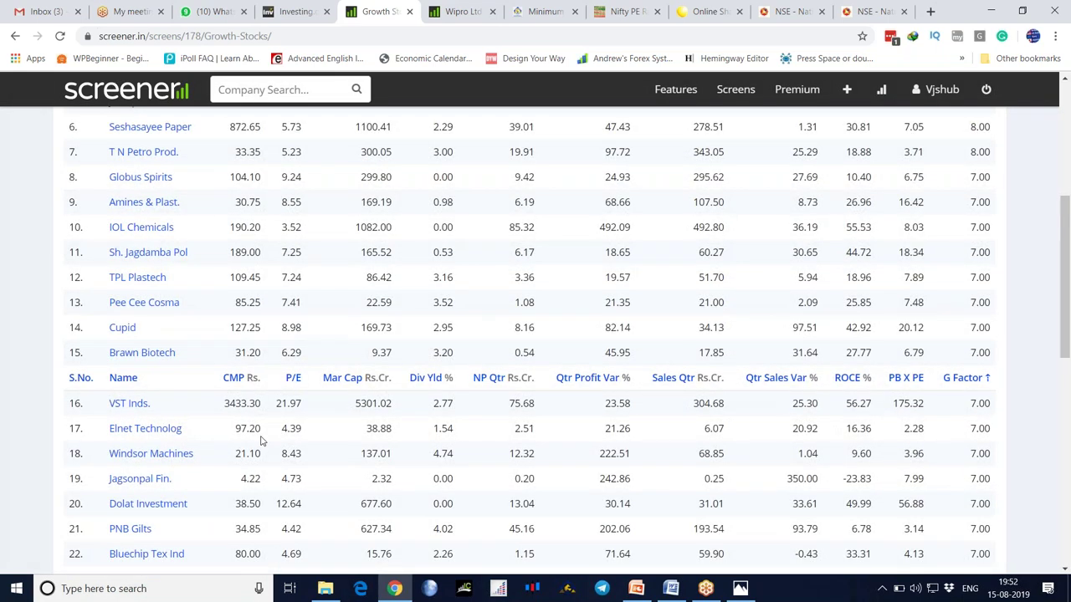
scroll(260, 441, up, 2)
scroll(214, 382, up, 3)
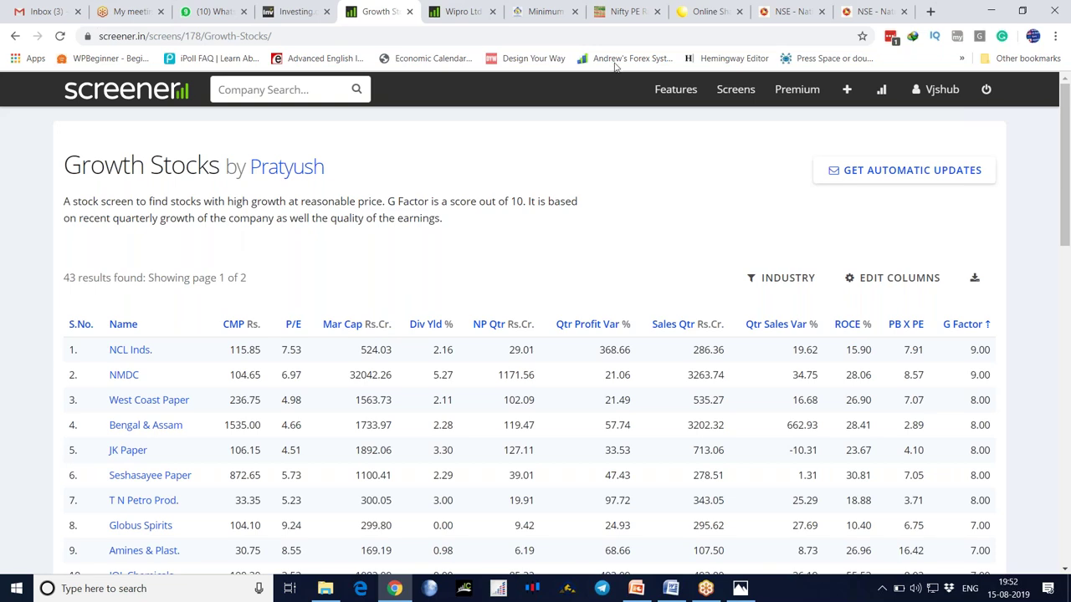
Step: Create a new search query that starts with the ratio Return on capital employed
click(847, 91)
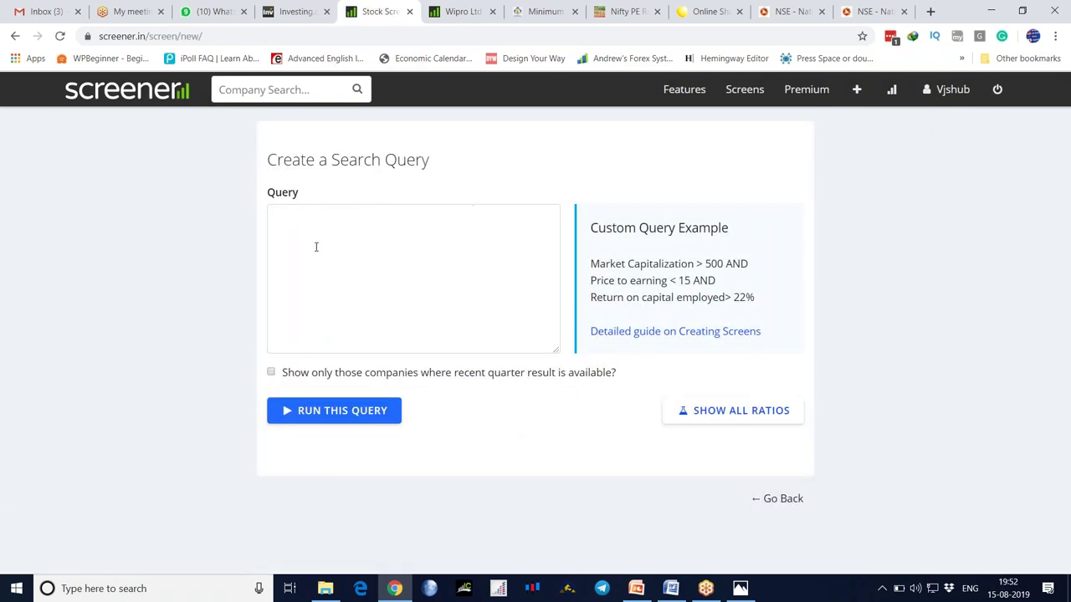
click(297, 223)
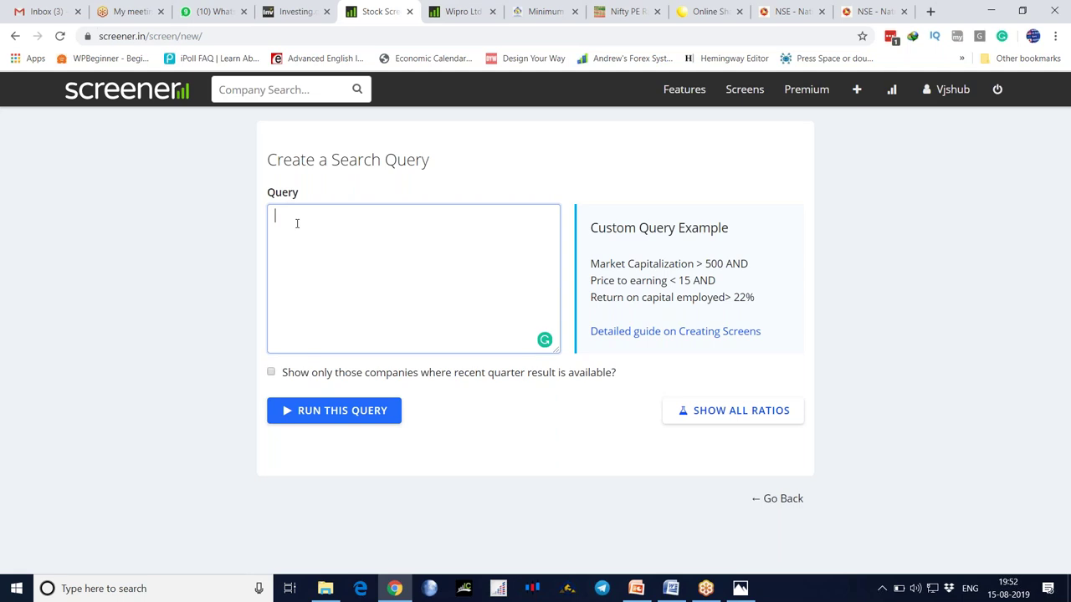
text(retu)
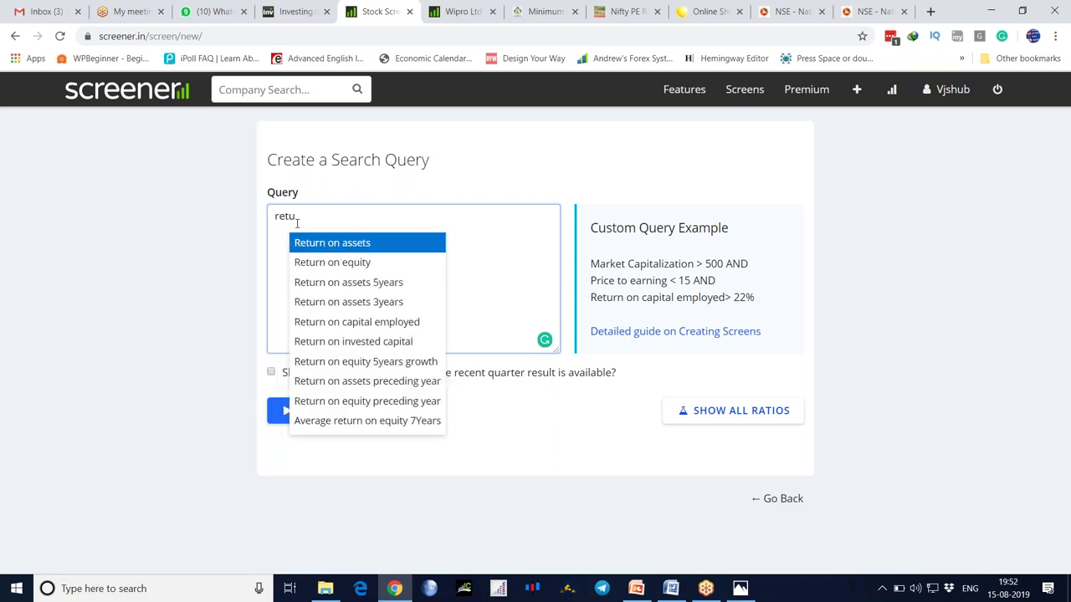
text(rn)
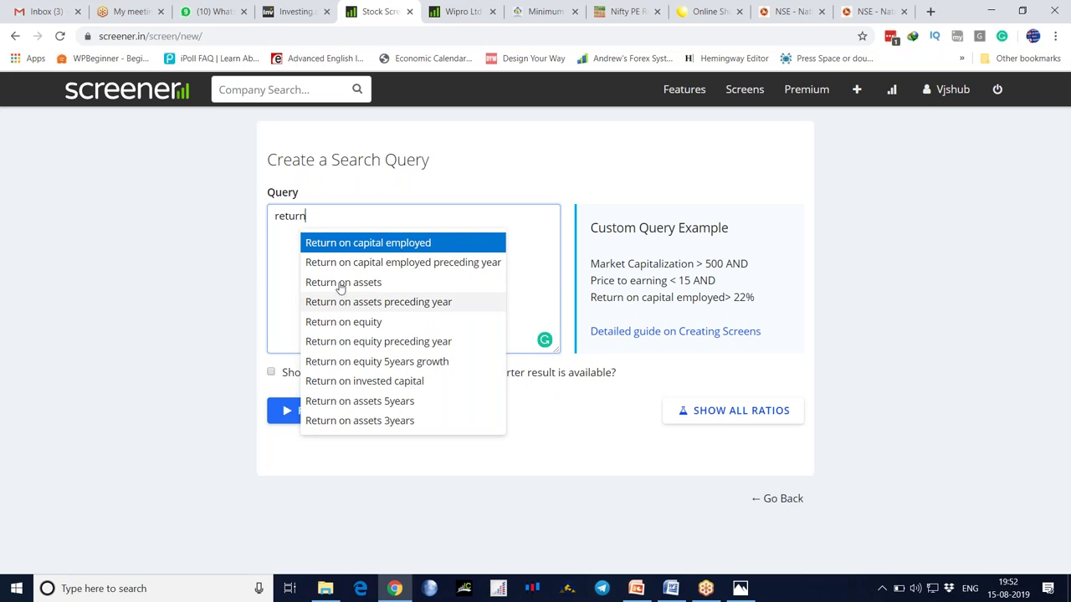
click(393, 263)
click(306, 232)
key(BackSpace)
key(BackSpace)
key(BackSpace)
key(BackSpace)
key(BackSpace)
key(BackSpace)
key(BackSpace)
key(BackSpace)
key(BackSpace)
key(BackSpace)
key(BackSpace)
key(BackSpace)
key(BackSpace)
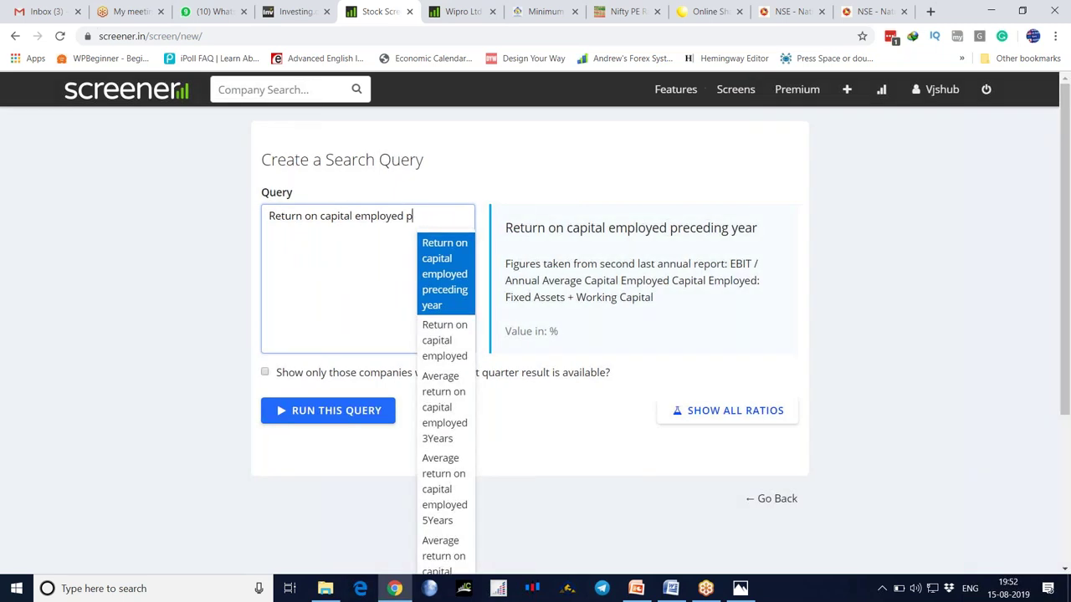
key(BackSpace)
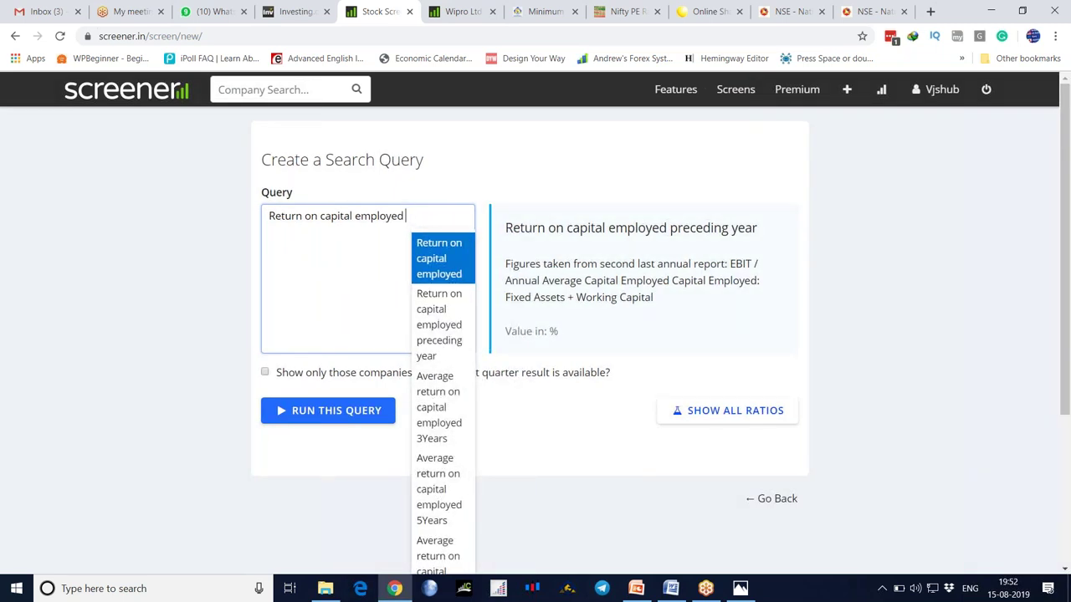
Step: Complete the first condition as less than Return on equity, followed by AND
text(<)
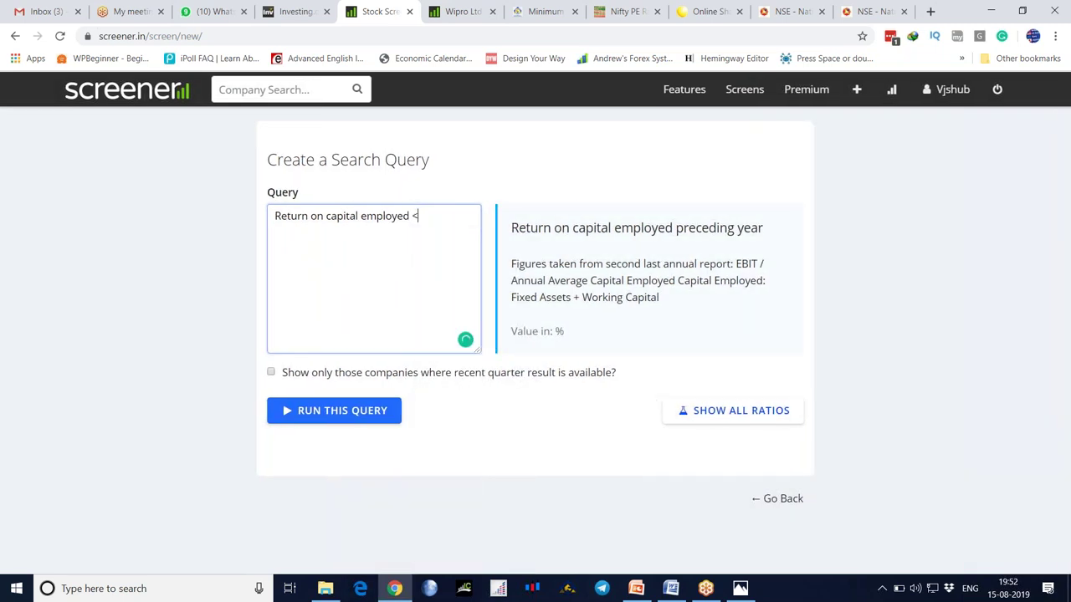
text( re)
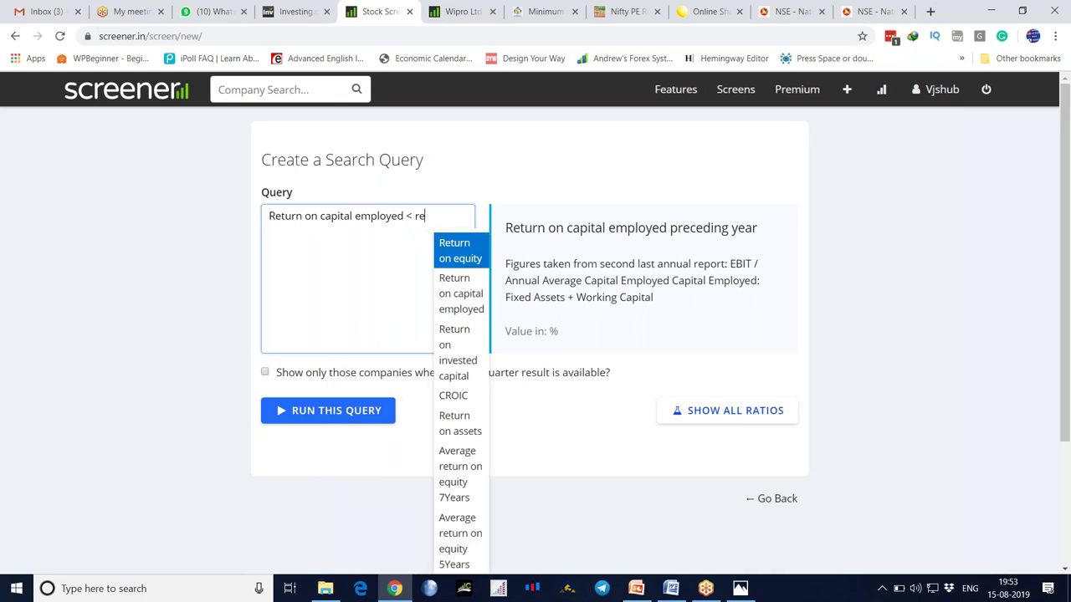
text(tu)
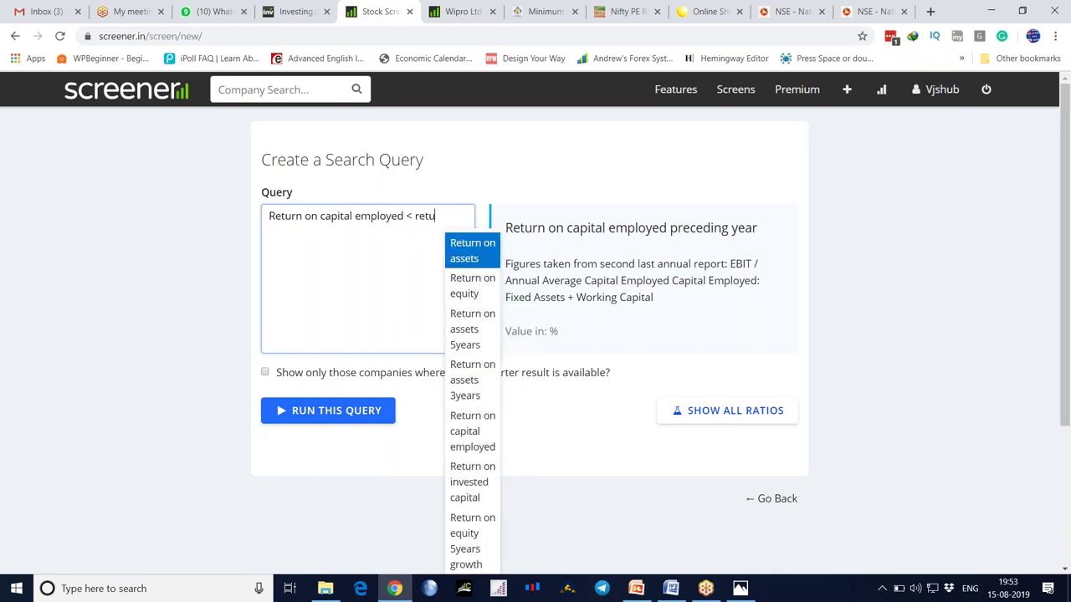
click(466, 286)
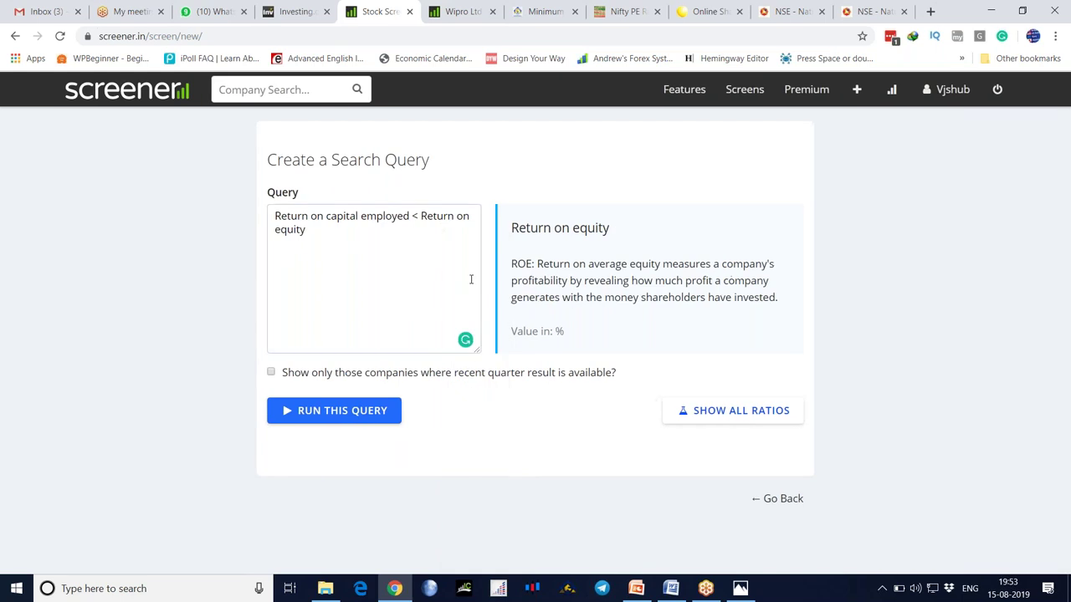
click(316, 236)
text(and)
key(Return)
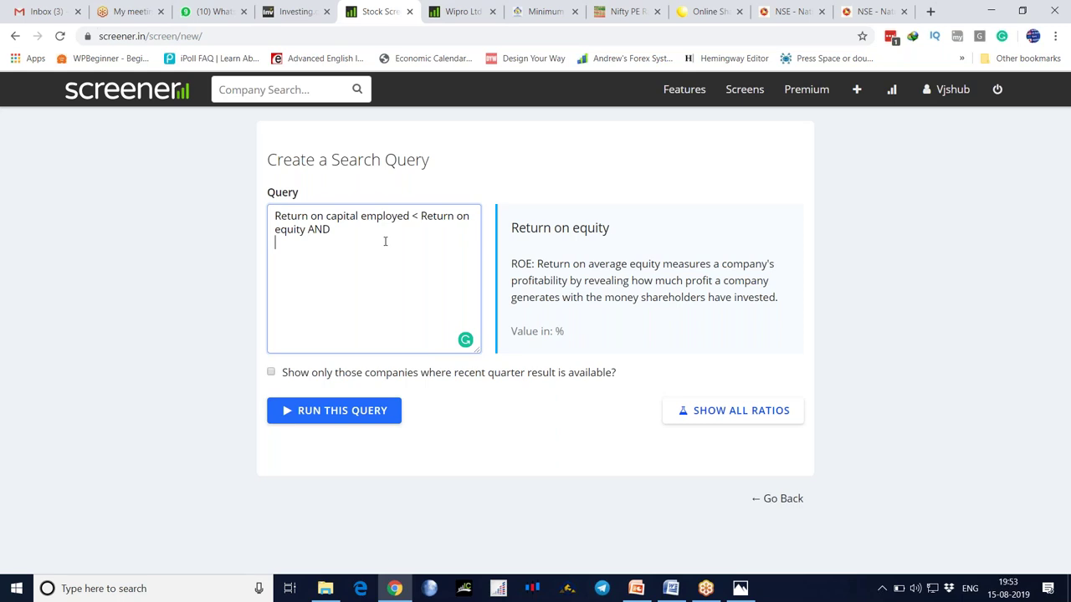
Step: Add the condition Price to Earning > 17 AND as the second line of the query
key(Return)
text(price to e)
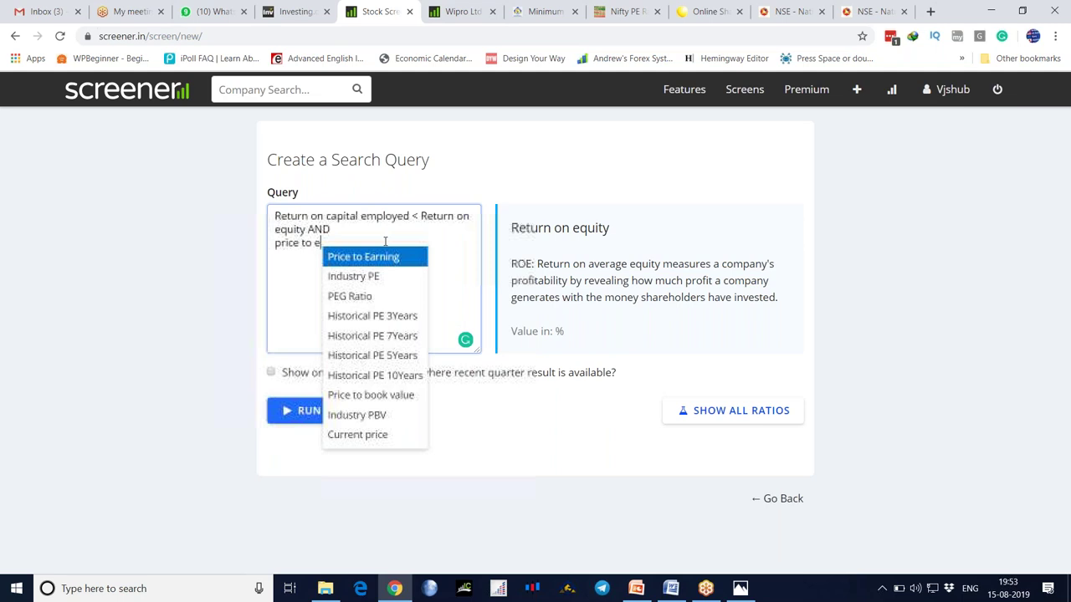
click(392, 266)
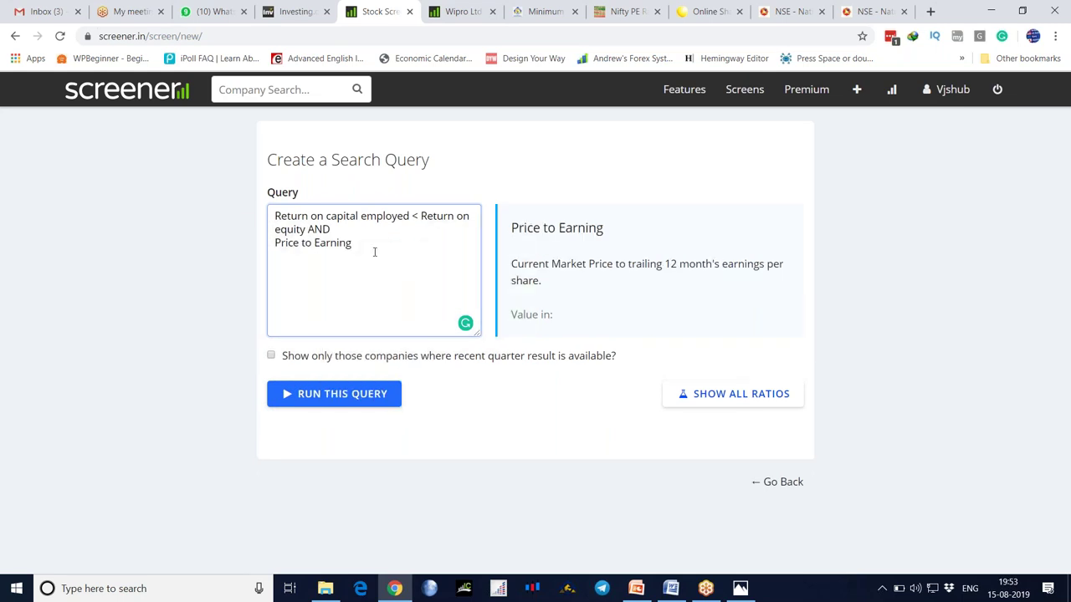
text(> 17 AND  pe)
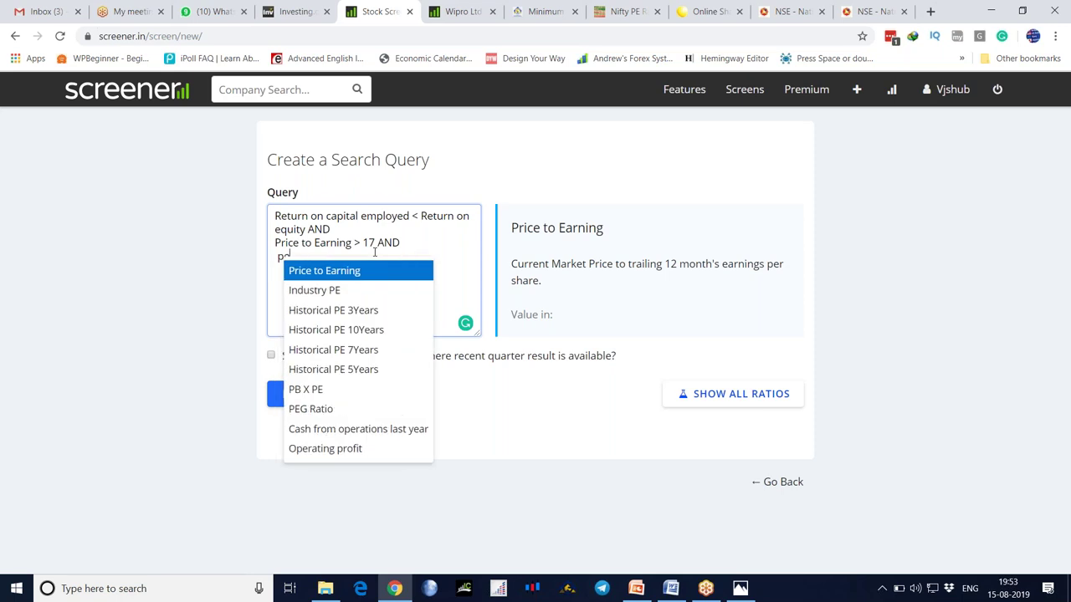
Step: Add the condition PB X PE < 25 as the third line and run the query
click(361, 390)
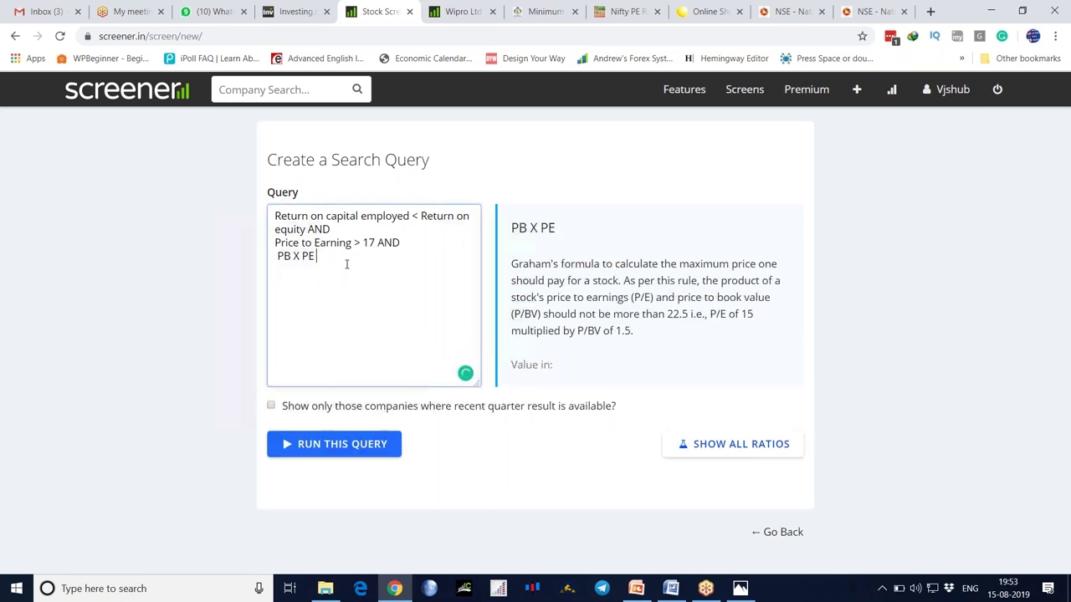
text(< 25)
click(338, 444)
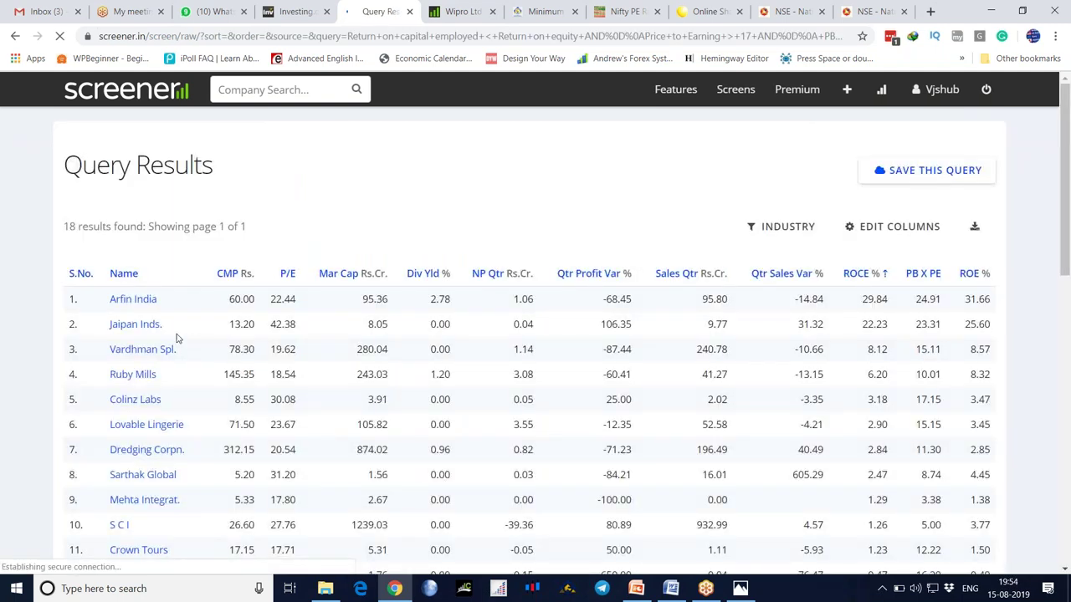
Step: Look through the list of companies returned by the query
scroll(322, 393, down, 4)
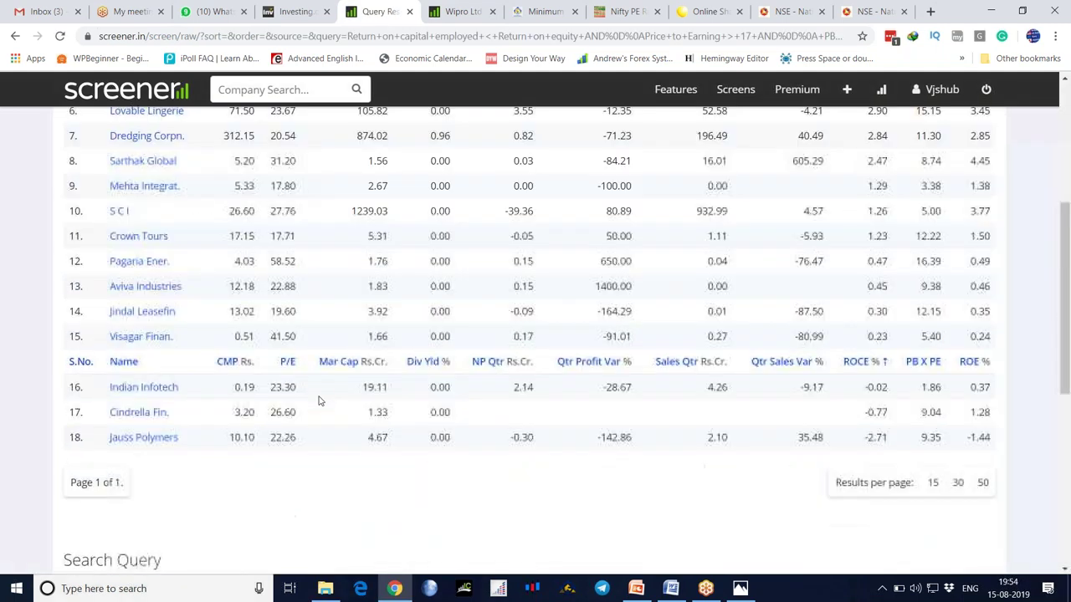
scroll(318, 400, down, 2)
scroll(318, 401, up, 2)
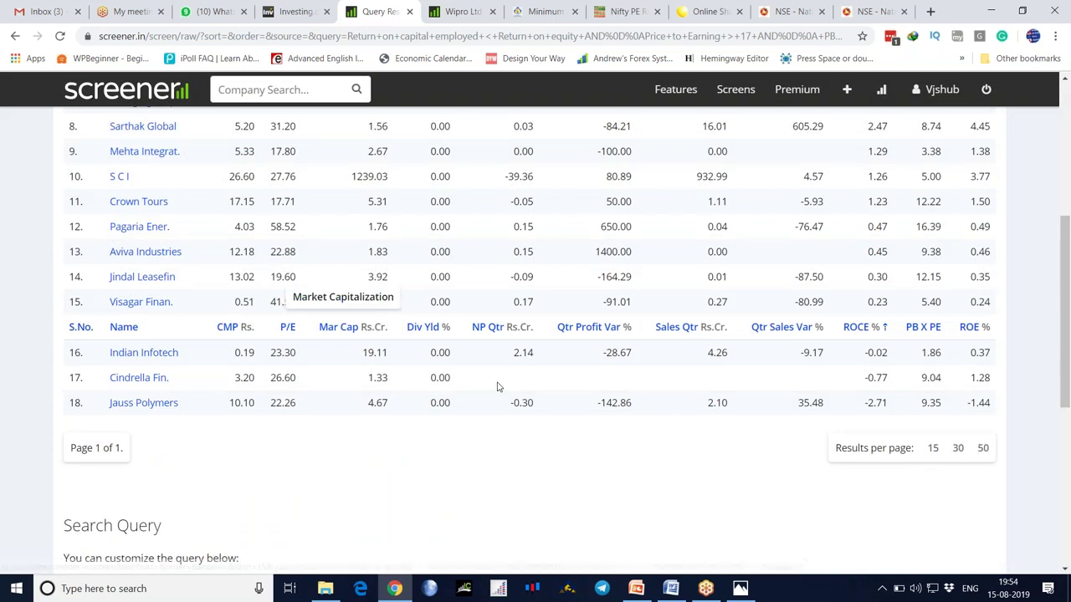
scroll(538, 376, up, 2)
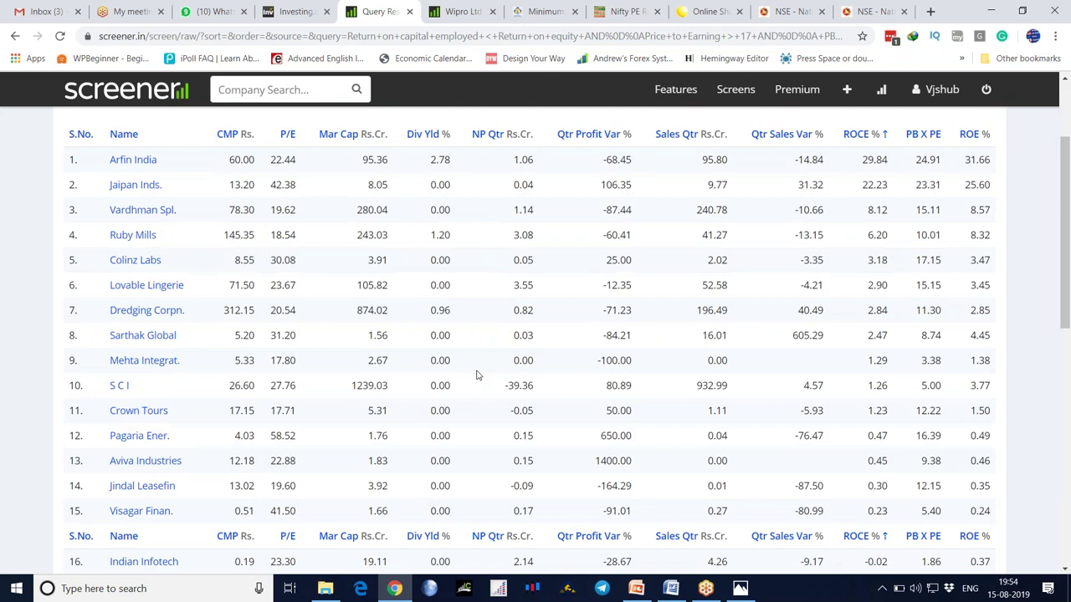
scroll(476, 375, up, 2)
Step: Switch to PowerPoint and read the Fundamental Analysis slides on Return On Capital Employed, Operating Profits Margins and Price to Sales Ratio
click(637, 589)
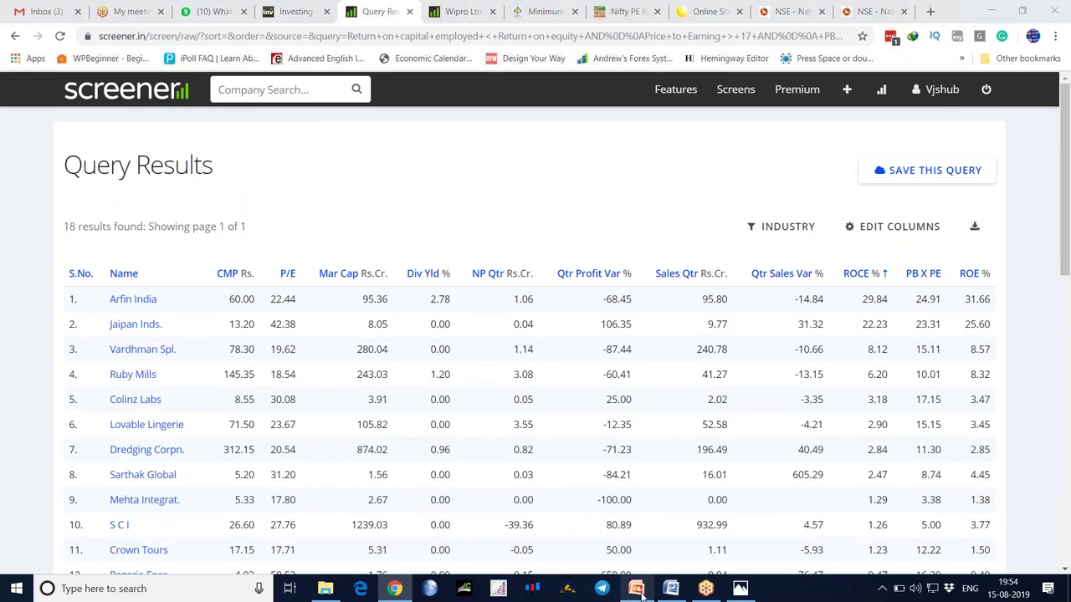
scroll(567, 349, down, 2)
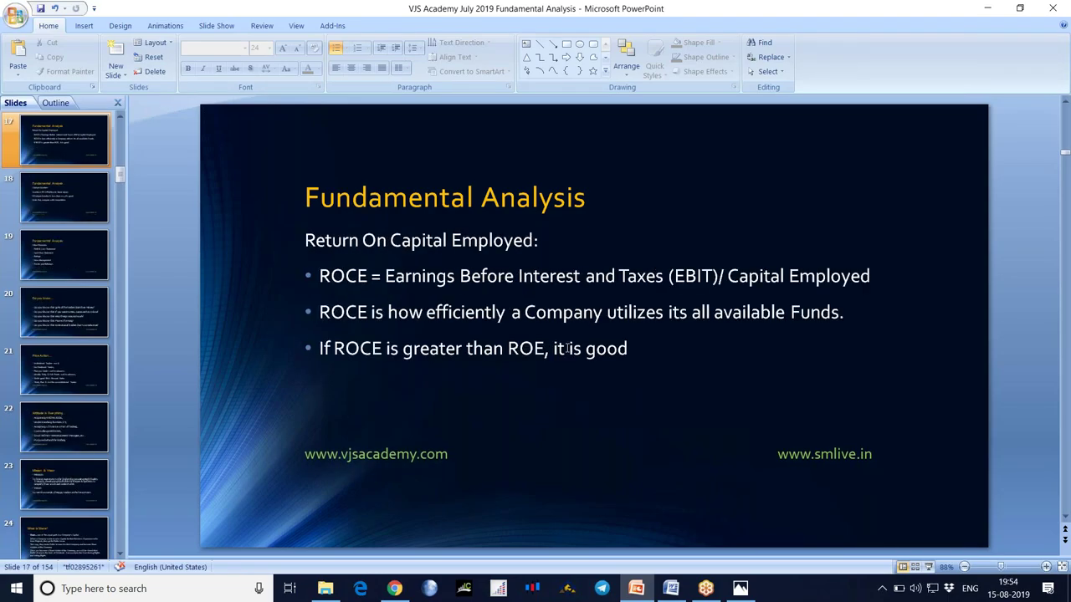
scroll(567, 350, up, 1)
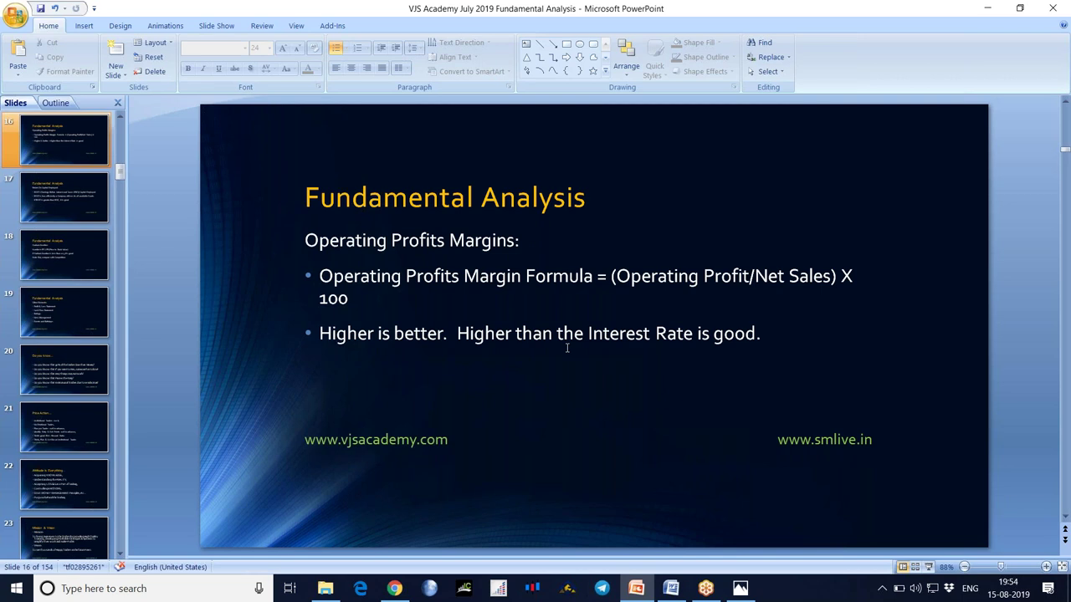
scroll(567, 350, up, 1)
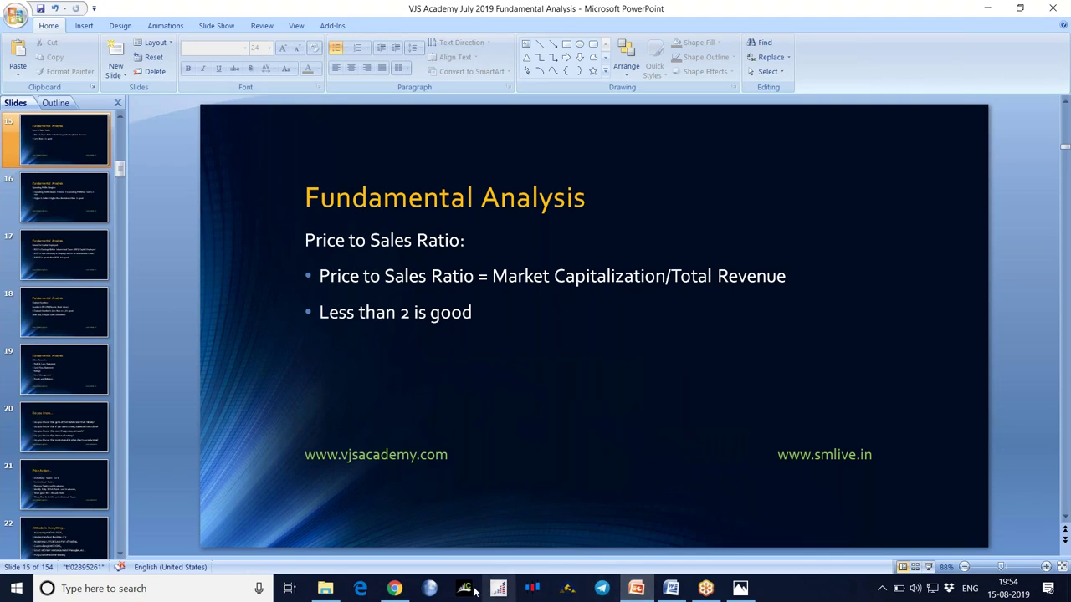
Step: Return to Chrome, extend the search query with AND Price to book value < 1.5, and run it again
click(394, 588)
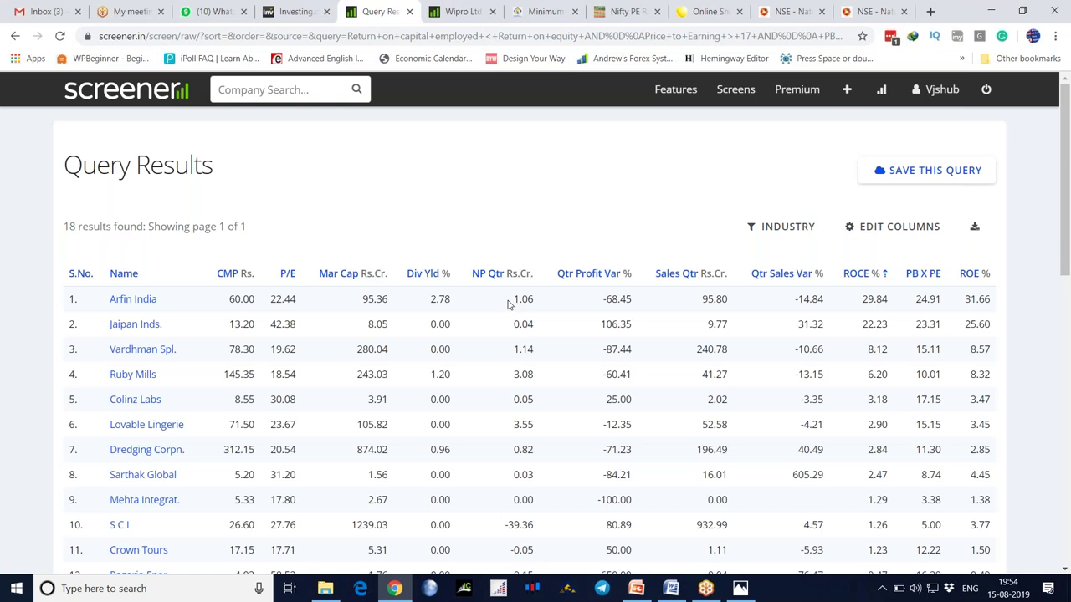
scroll(522, 294, down, 10)
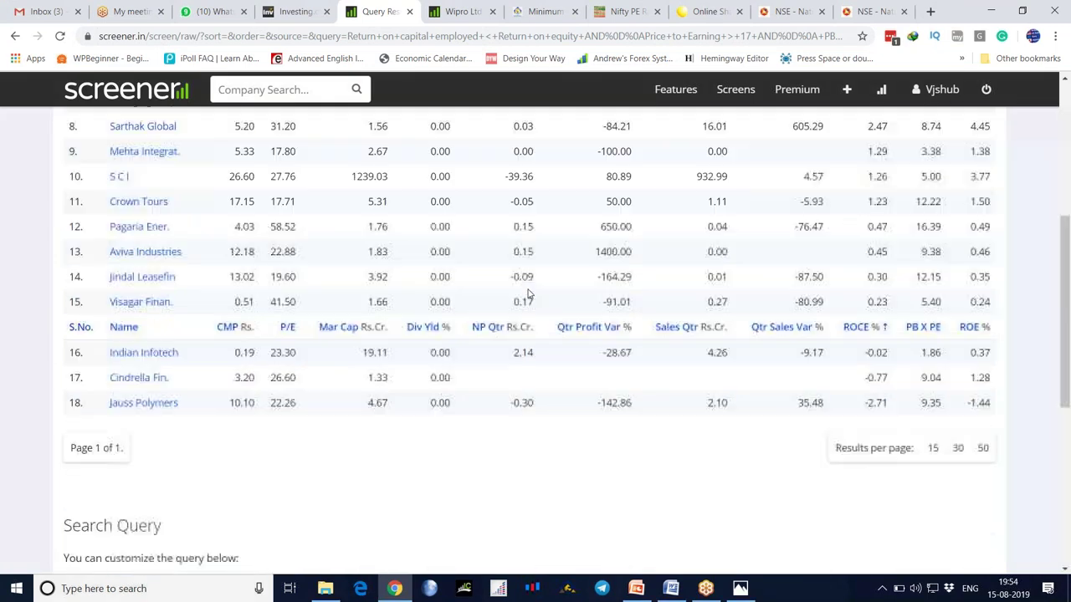
click(147, 294)
text(AND)
key(Return)
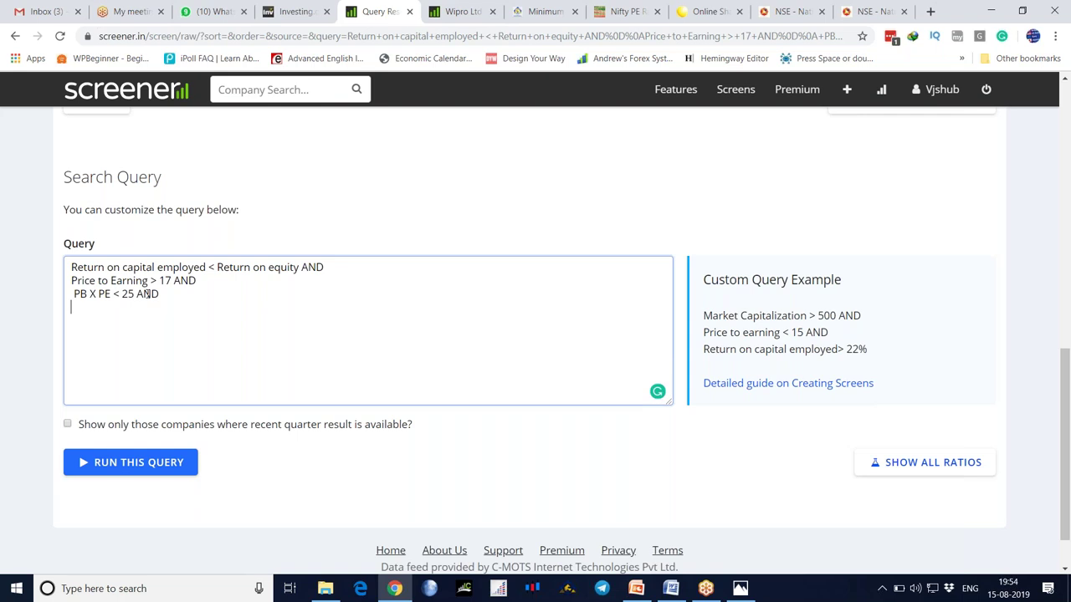
text(price to)
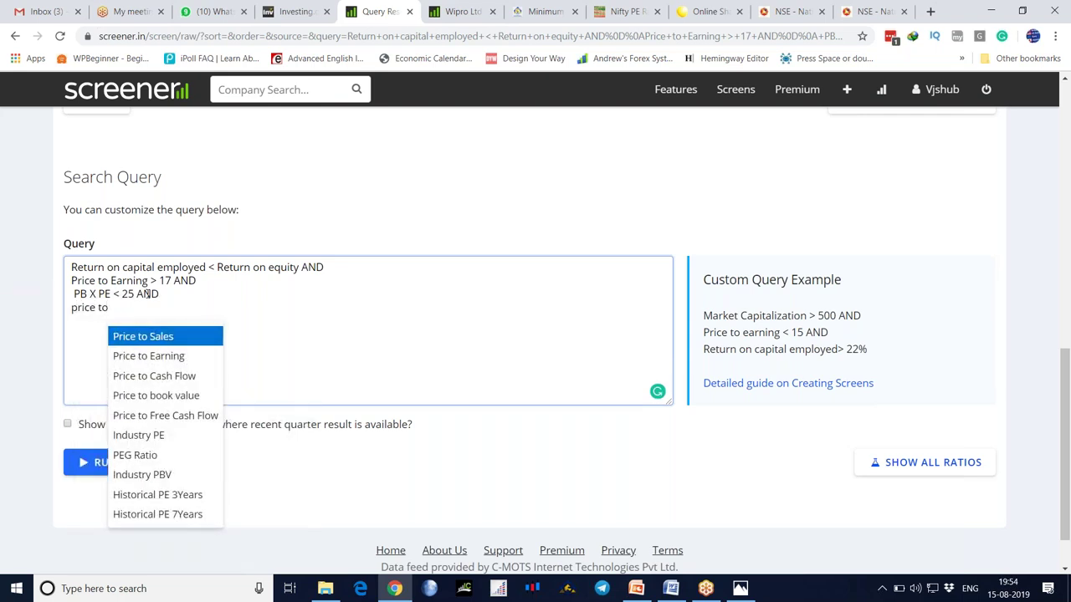
click(134, 394)
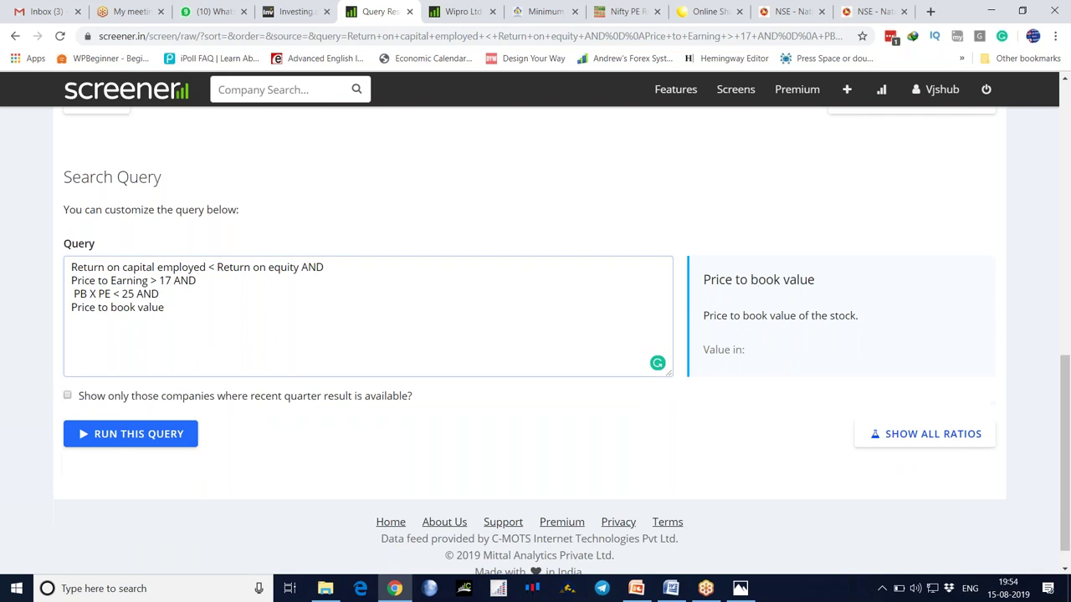
click(187, 308)
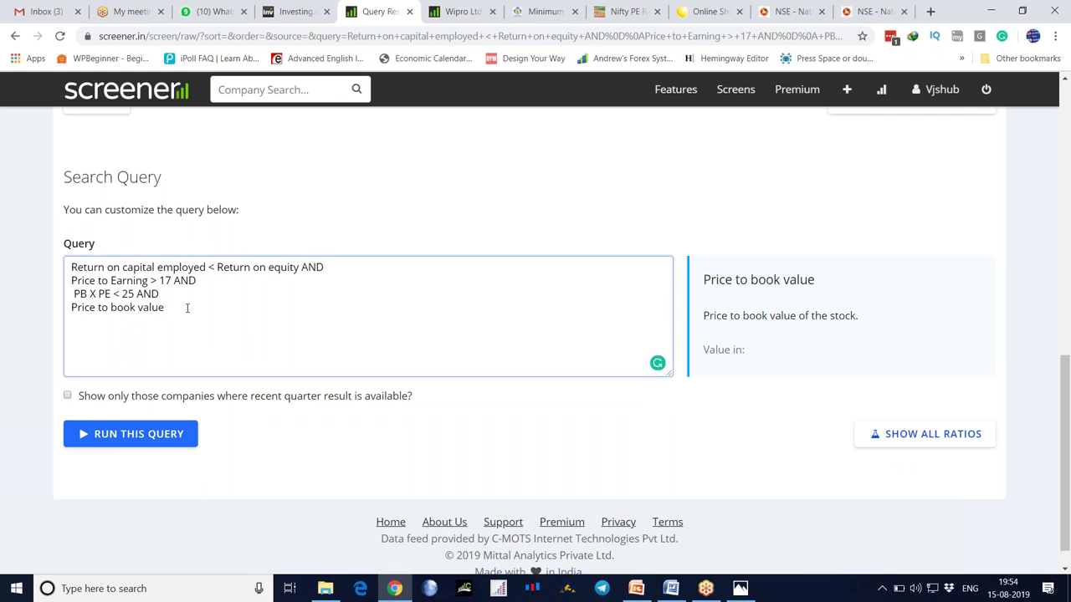
text(< 1.5)
click(138, 436)
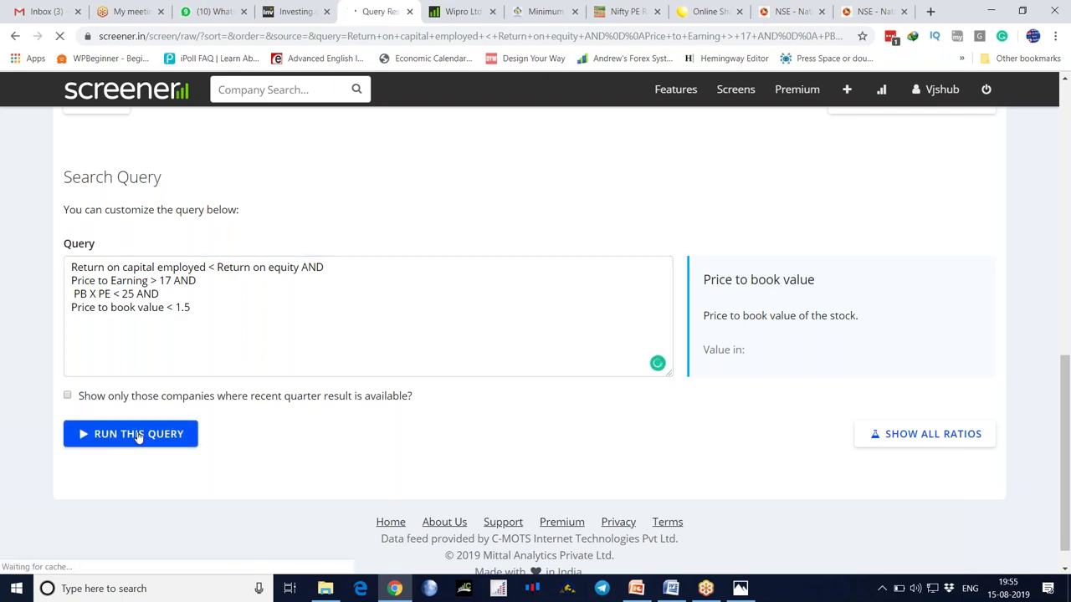
Step: Extend the search query with AND Market Capitalization > 10000 crores and run it
scroll(247, 343, down, 3)
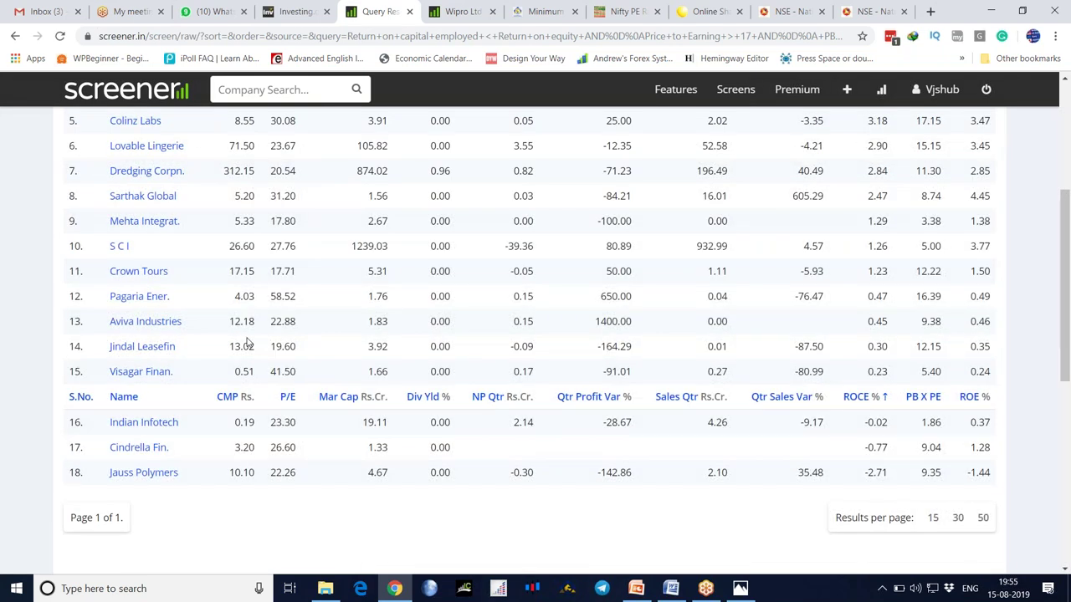
scroll(247, 343, up, 2)
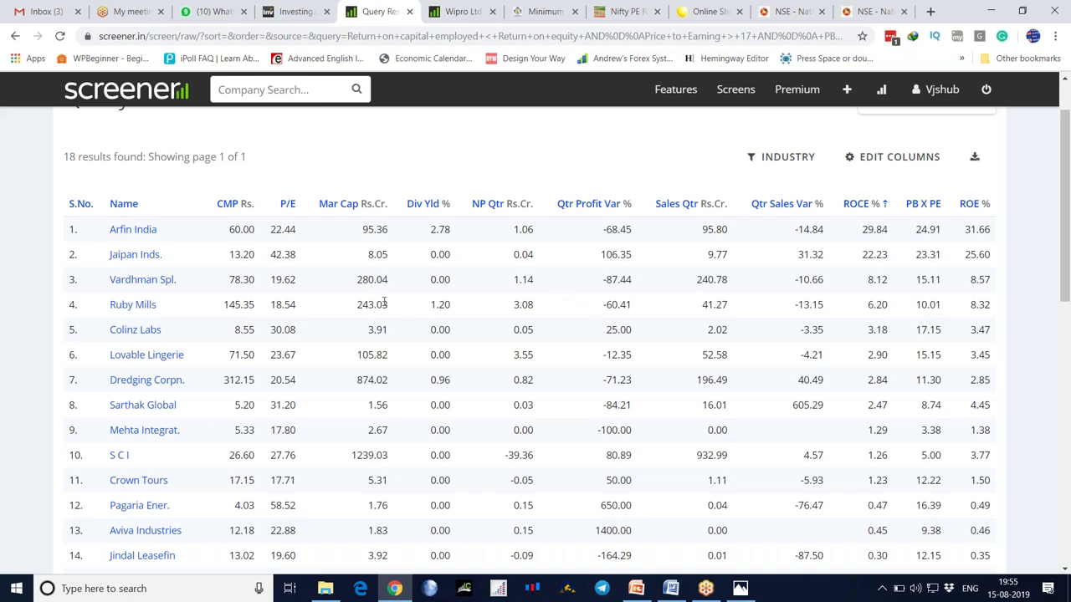
scroll(111, 276, down, 5)
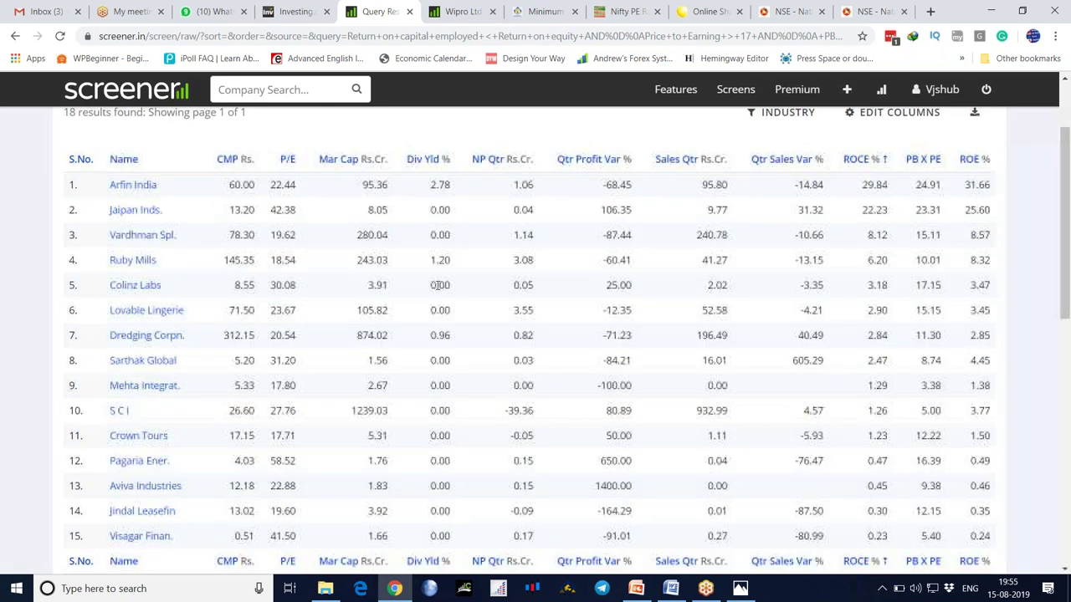
click(110, 275)
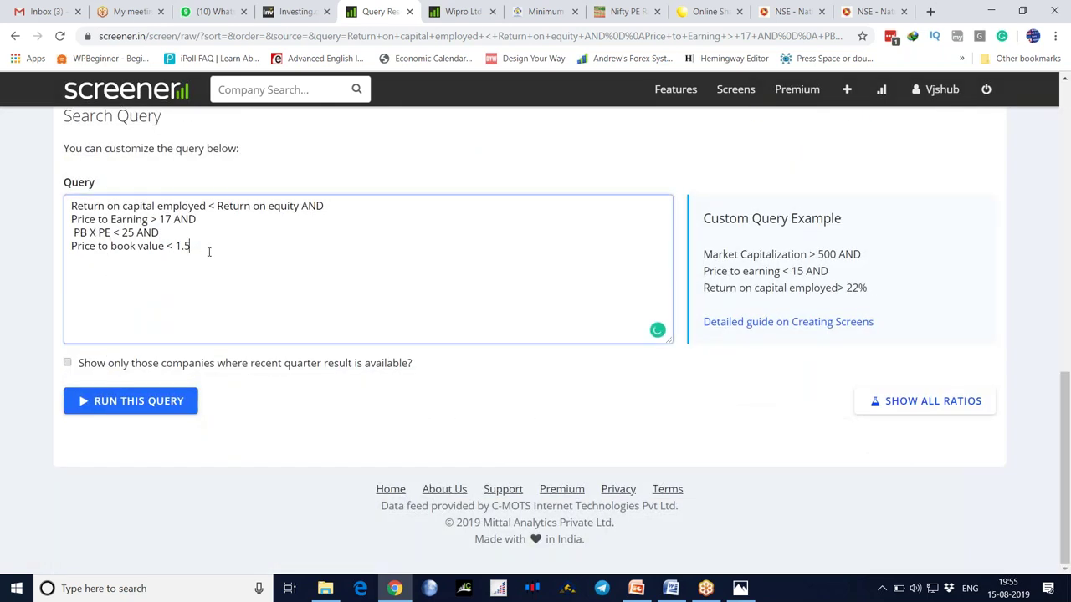
text(AND)
key(Return)
text(market)
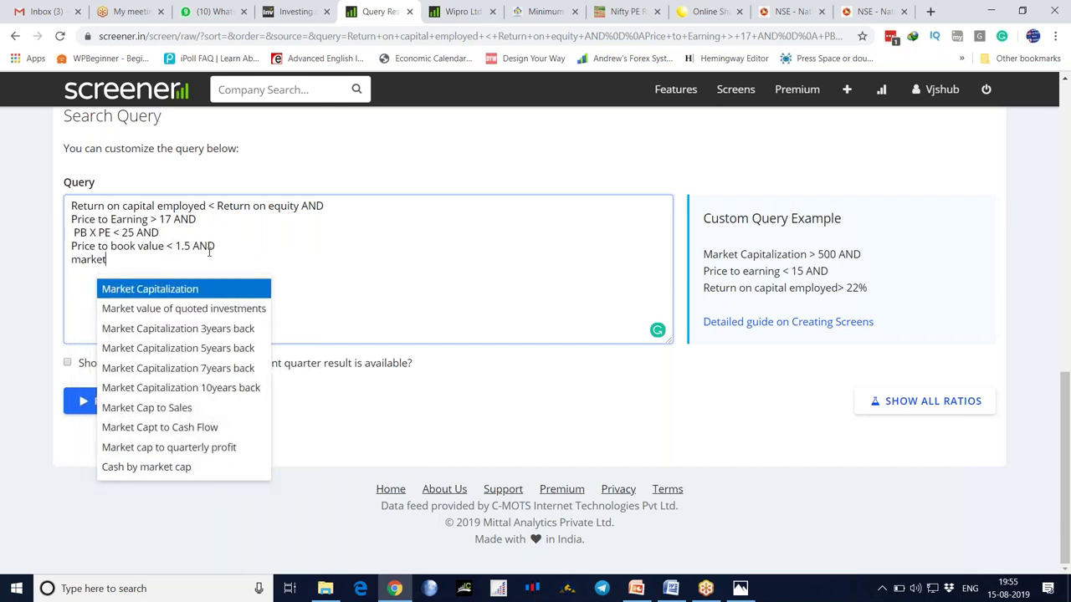
click(153, 290)
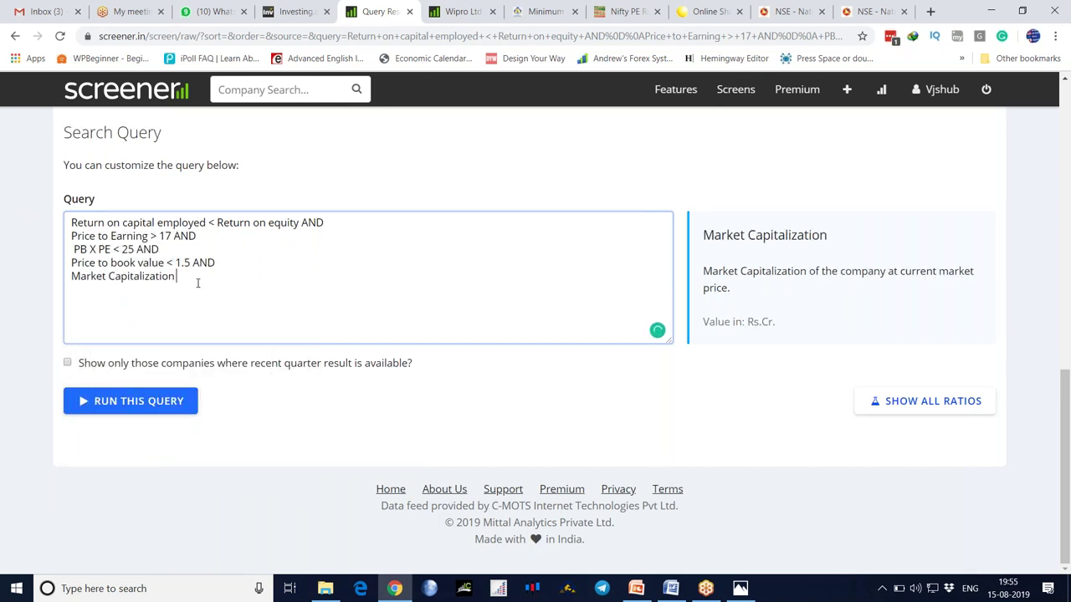
text(> 10000 crores)
click(124, 405)
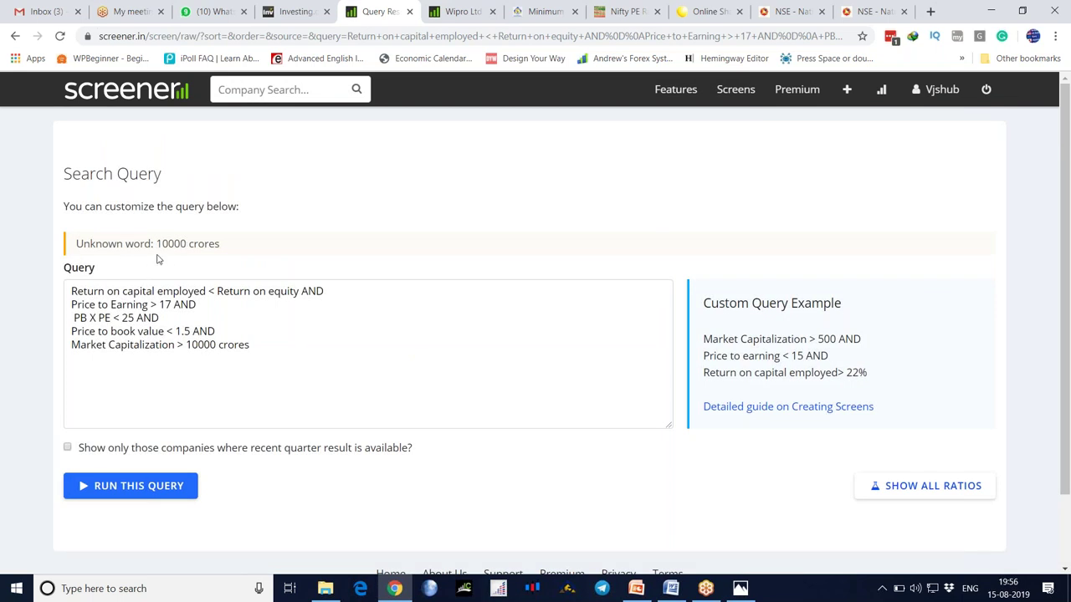
Step: Remove the word crores from the Market Capitalization condition, leaving > 10000, and run the query again
click(283, 347)
key(BackSpace)
key(BackSpace)
key(BackSpace)
key(BackSpace)
key(BackSpace)
key(BackSpace)
key(BackSpace)
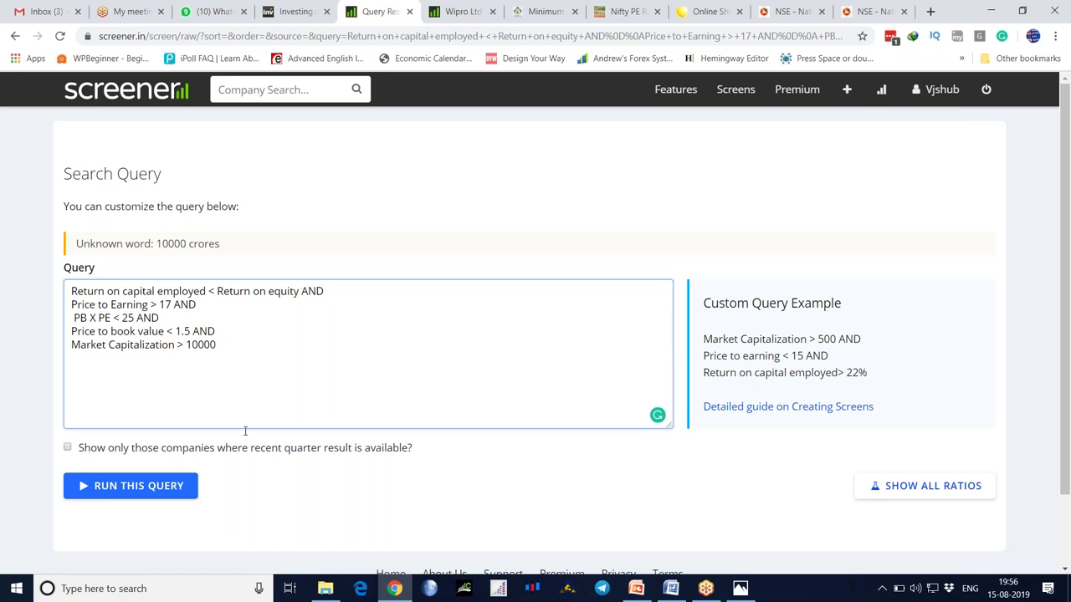
click(153, 489)
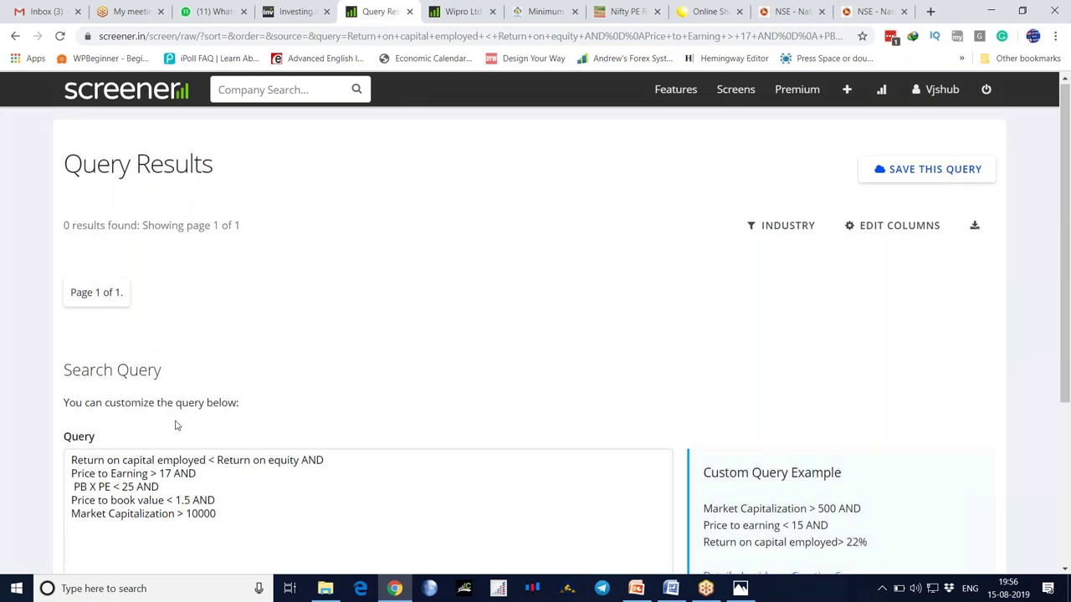
Step: Change the Market Capitalization condition to >1 and rerun the query
scroll(173, 426, down, 3)
scroll(232, 330, up, 1)
click(259, 340)
key(BackSpace)
key(BackSpace)
key(BackSpace)
key(BackSpace)
key(BackSpace)
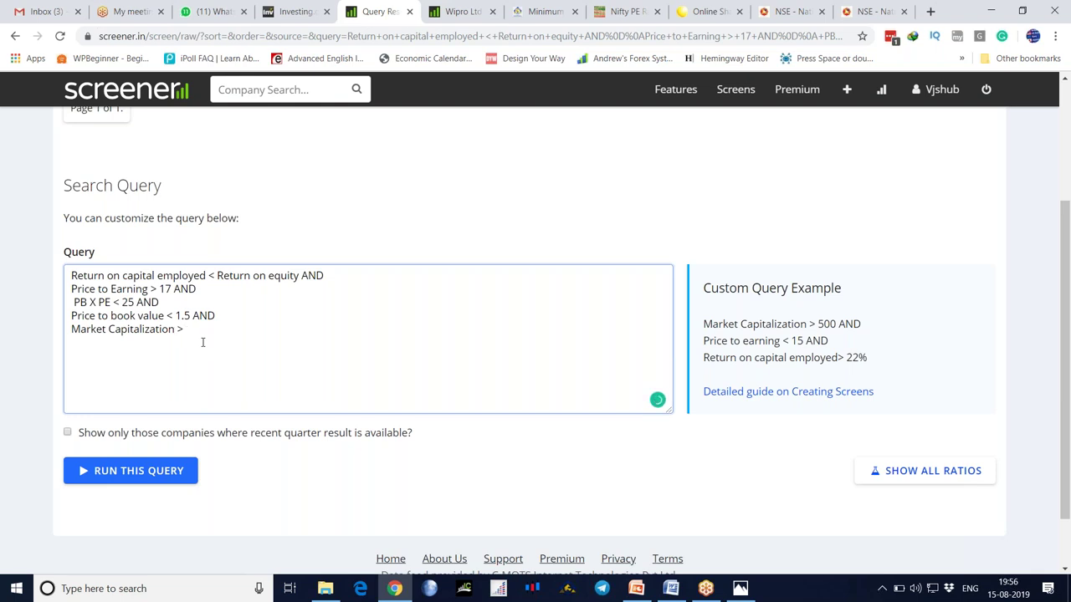
text(1)
click(138, 472)
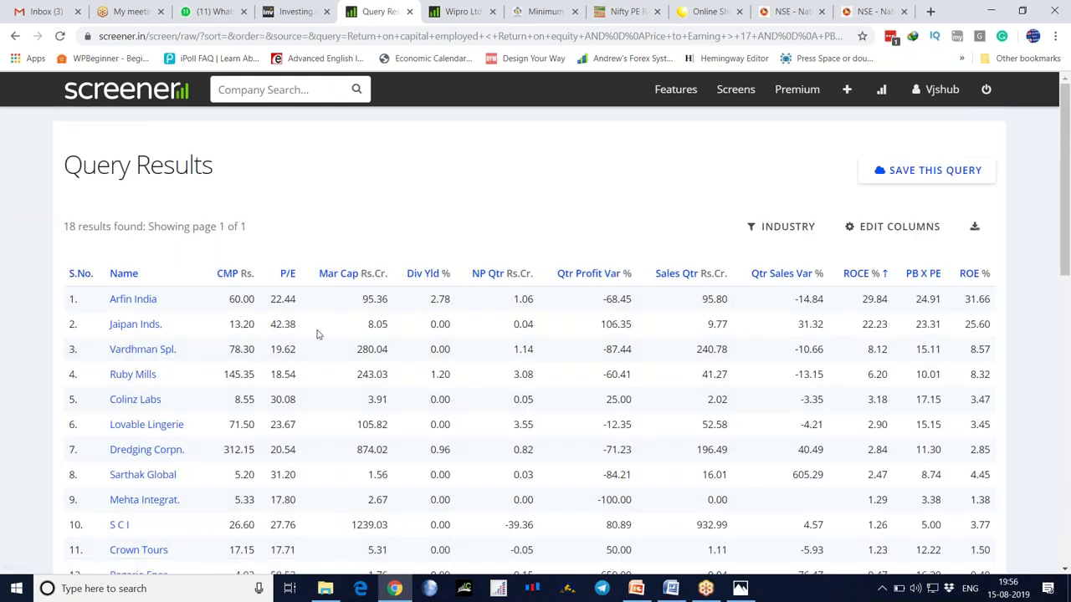
scroll(337, 410, down, 10)
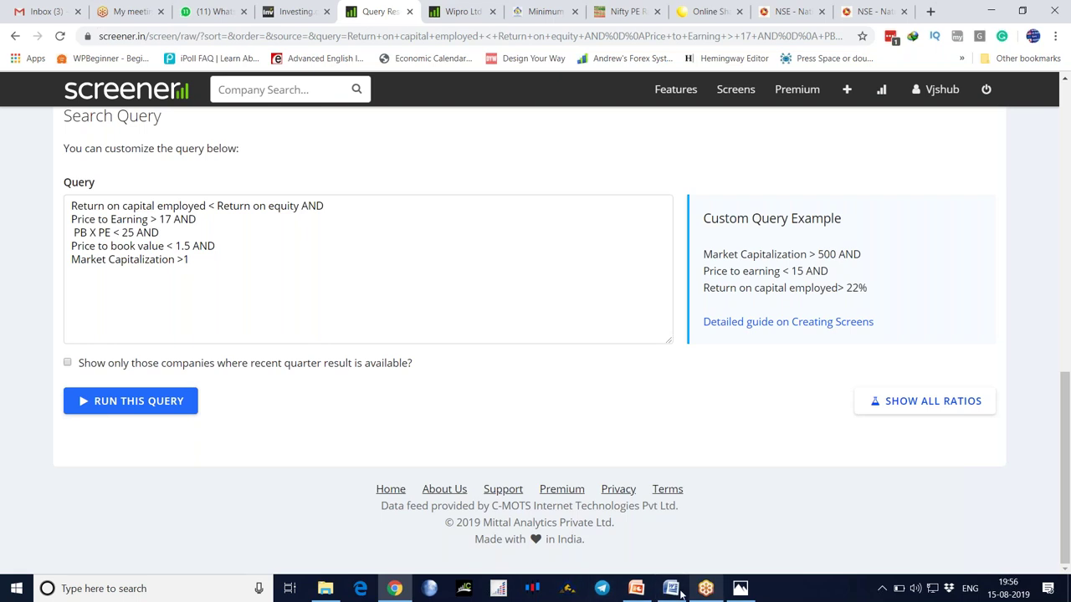
Step: Switch to PowerPoint and read the Return on Equity slides, including the ROE and PE combinations
click(638, 590)
scroll(473, 323, down, 1)
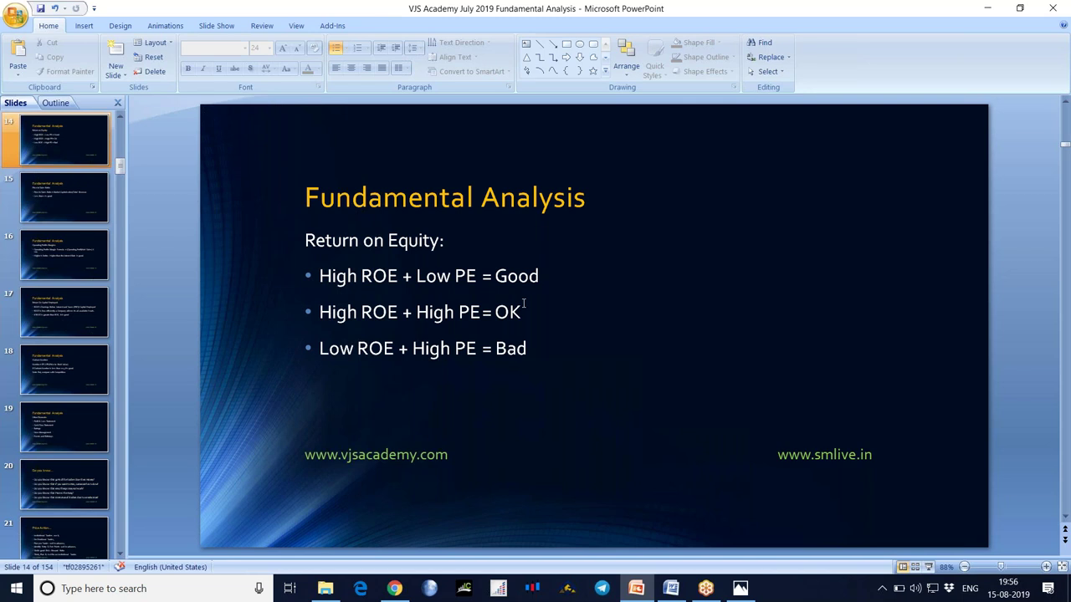
scroll(525, 304, down, 1)
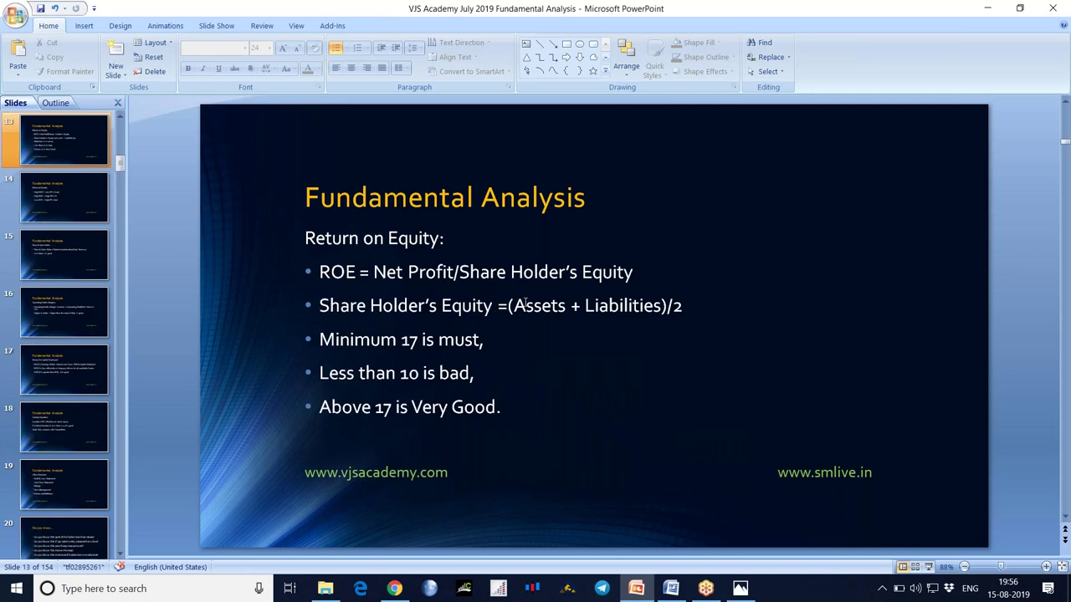
scroll(525, 303, up, 1)
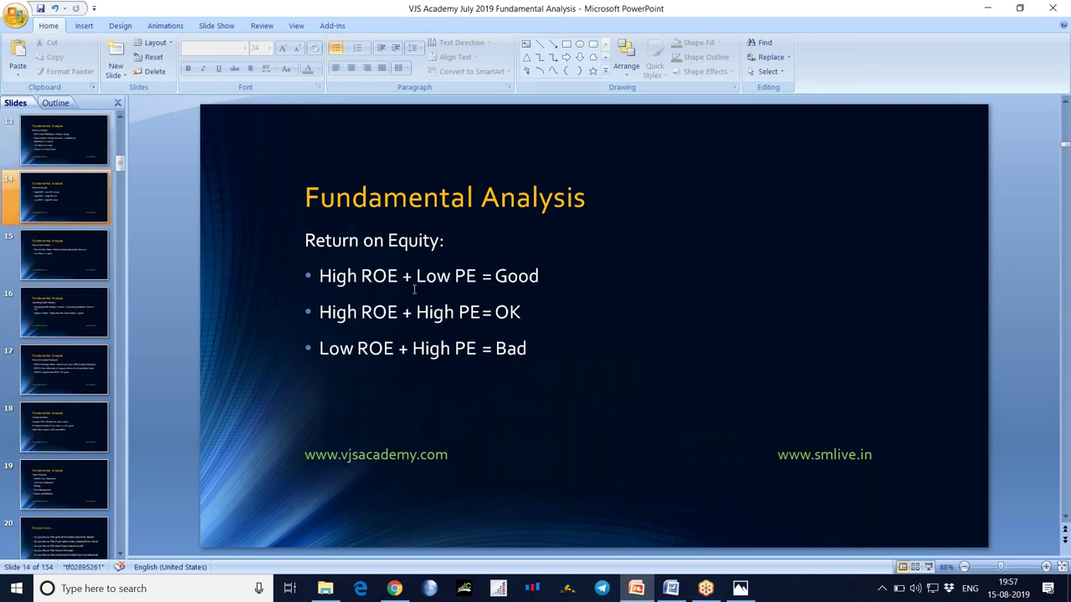
Step: Return to Chrome and delete the Market Capitalization condition from the last line of the search query
click(394, 588)
click(218, 266)
key(BackSpace)
key(BackSpace)
key(BackSpace)
key(BackSpace)
key(BackSpace)
key(BackSpace)
key(BackSpace)
key(BackSpace)
key(BackSpace)
key(BackSpace)
key(BackSpace)
key(BackSpace)
key(BackSpace)
key(BackSpace)
key(BackSpace)
key(BackSpace)
key(BackSpace)
key(BackSpace)
key(BackSpace)
key(BackSpace)
key(BackSpace)
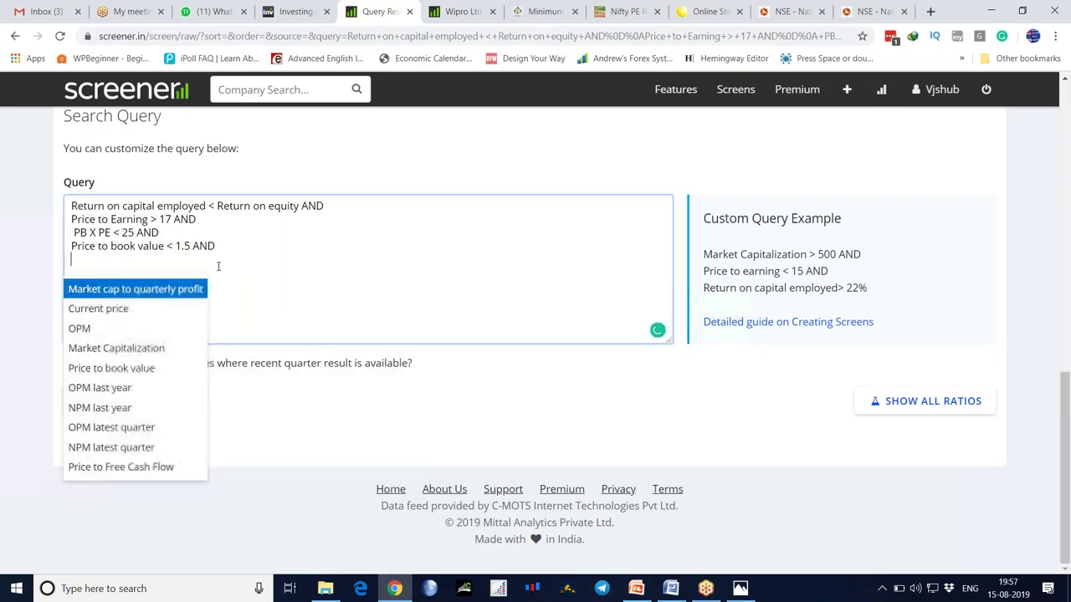
text(high )
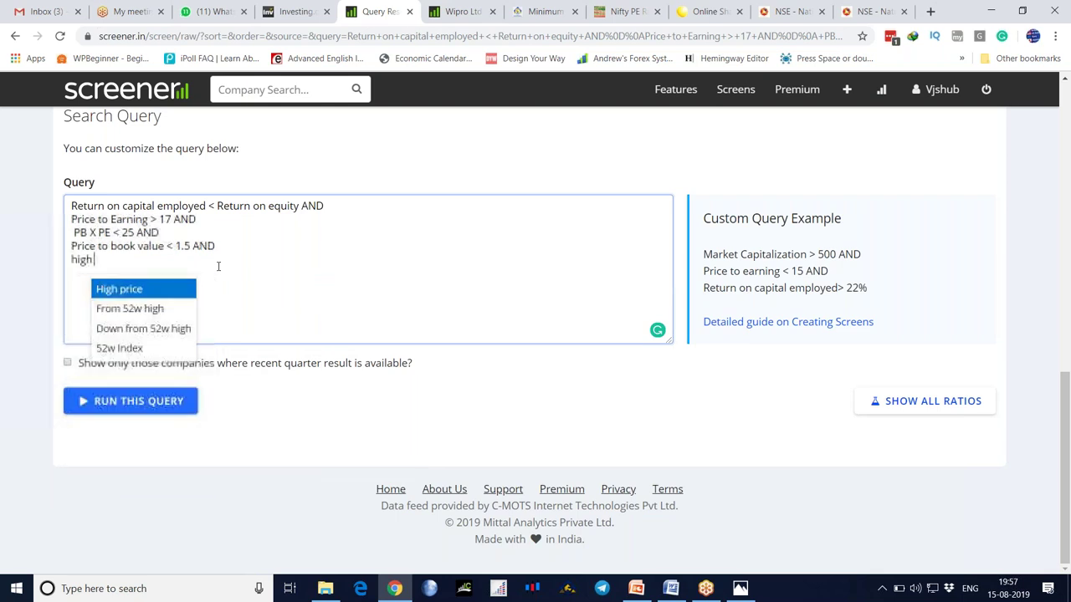
text(retu)
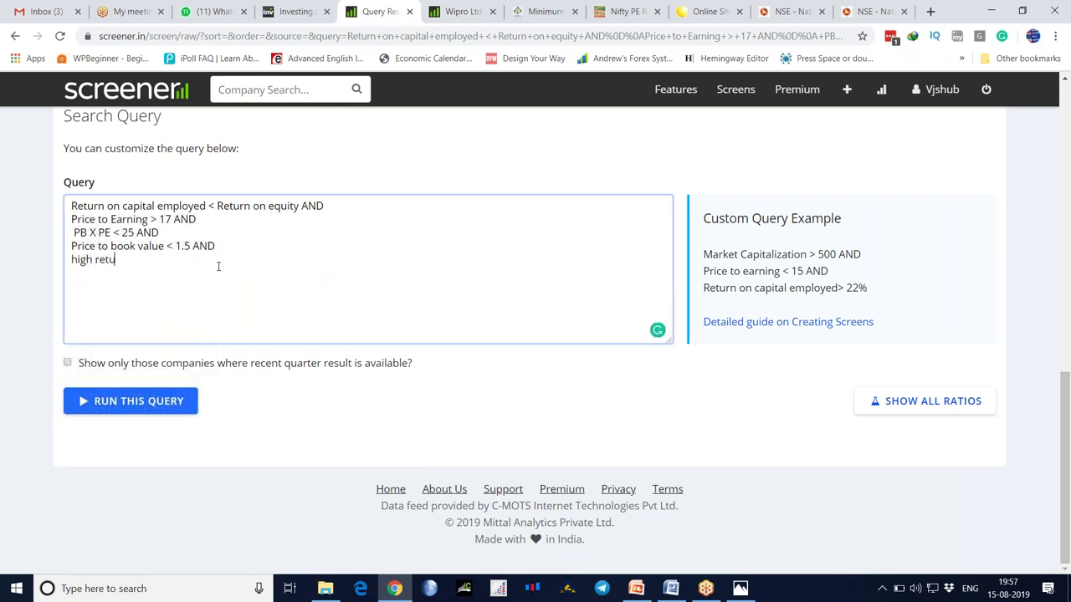
key(BackSpace)
key(BackSpace)
key(BackSpace)
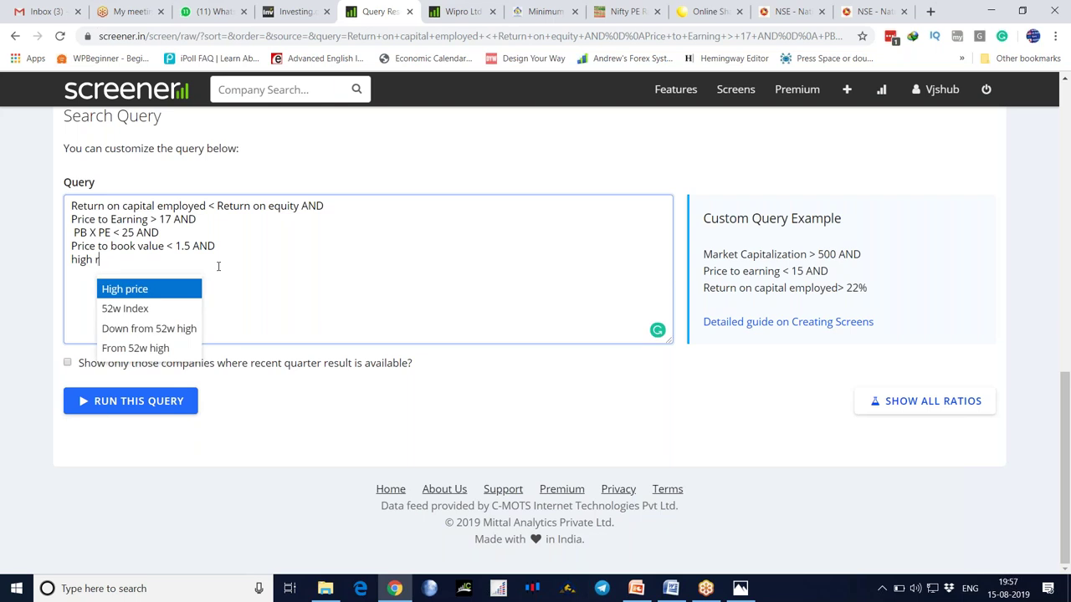
key(BackSpace)
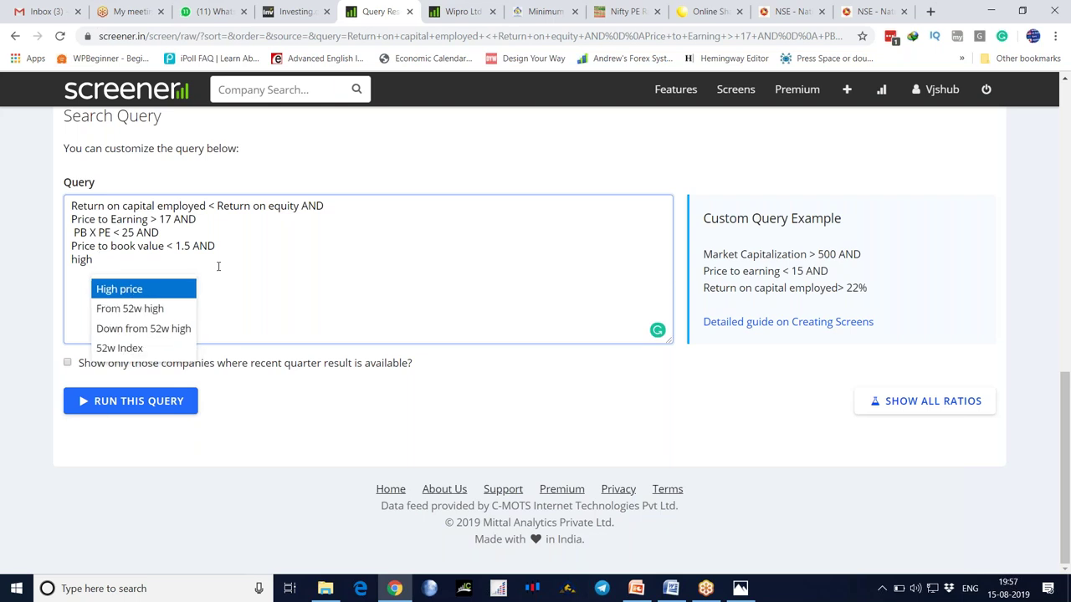
key(BackSpace)
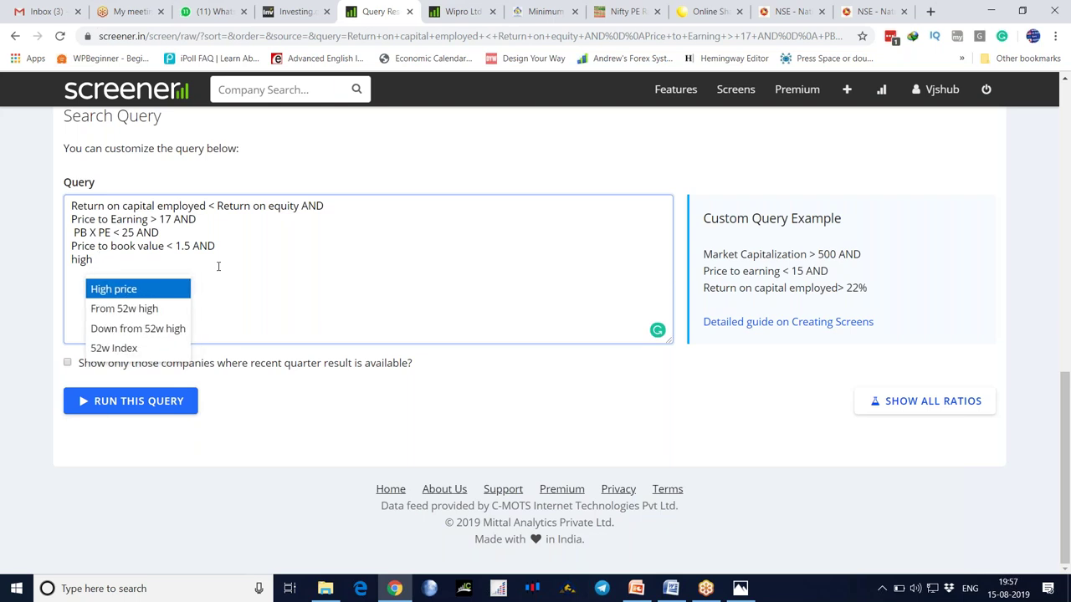
key(BackSpace)
key(BackSpace)
key(BackSpace)
key(BackSpace)
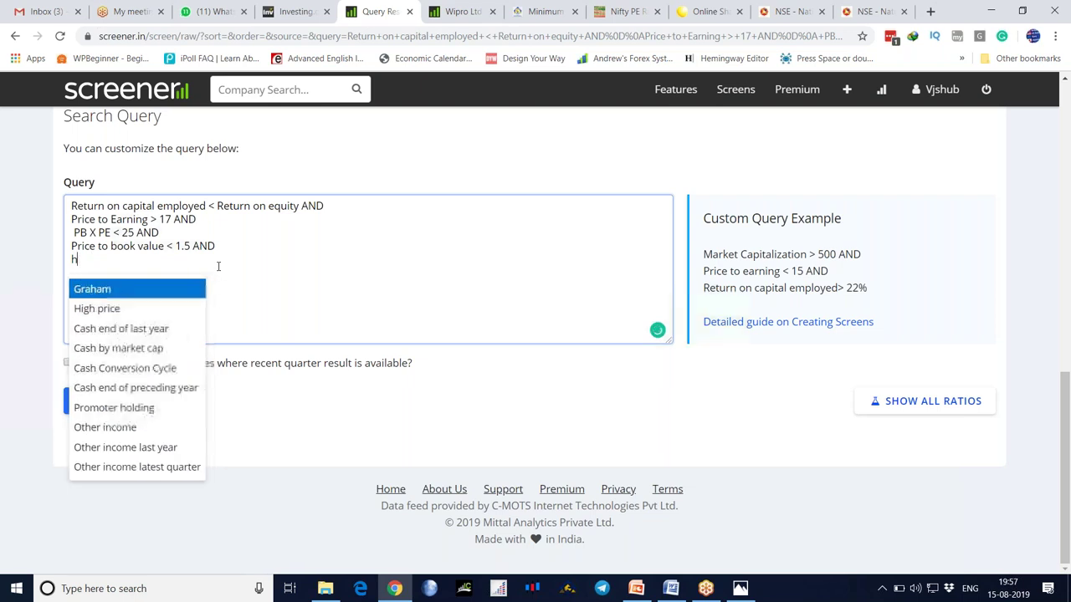
Step: Add Return on equity 5years growth as the fifth line of the search query and run it
text(return)
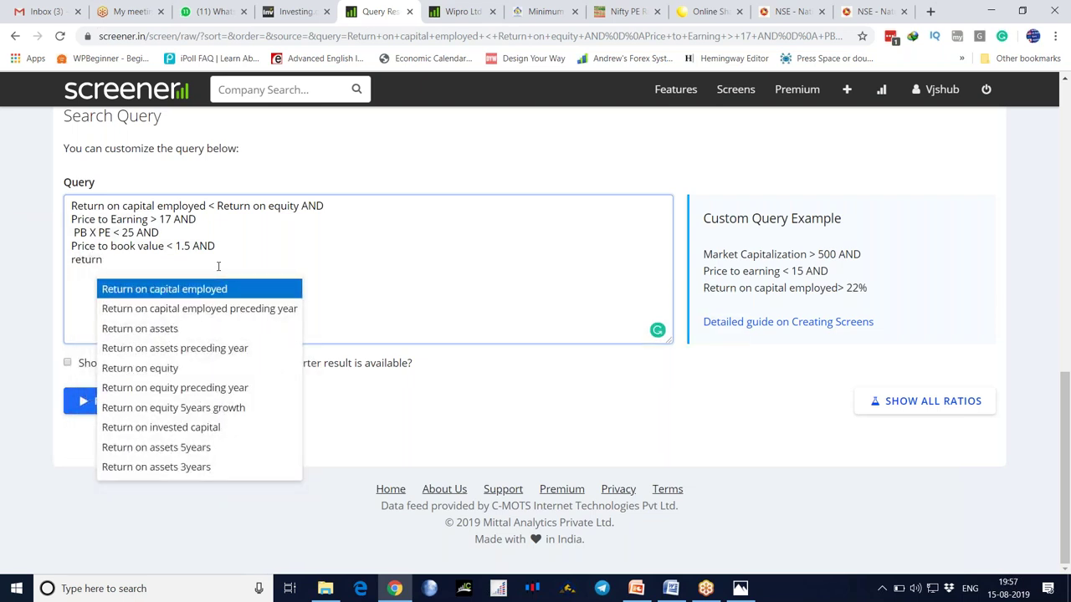
text( on )
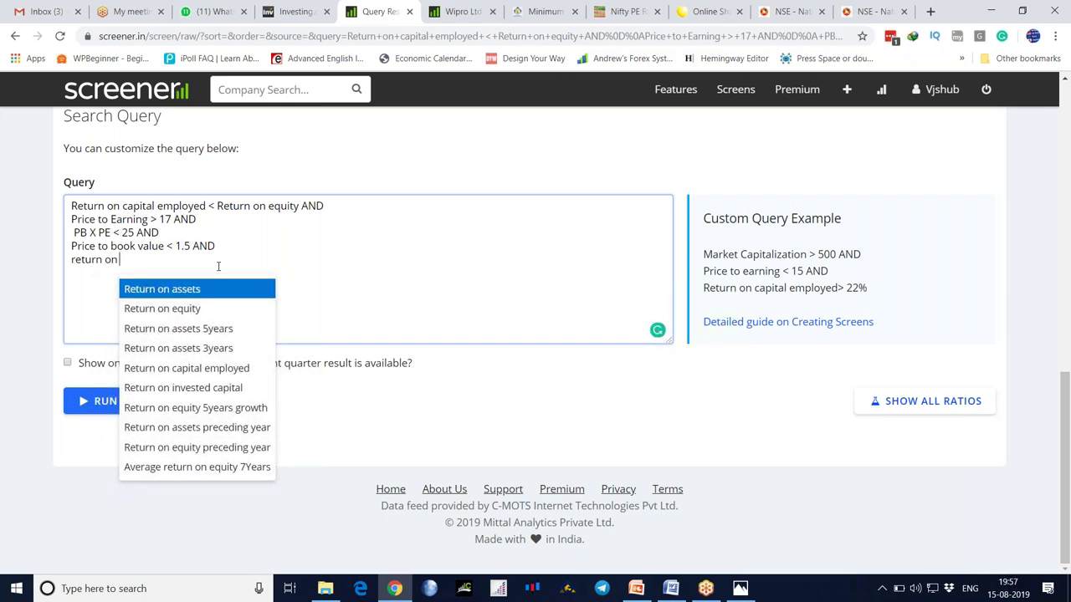
text(e)
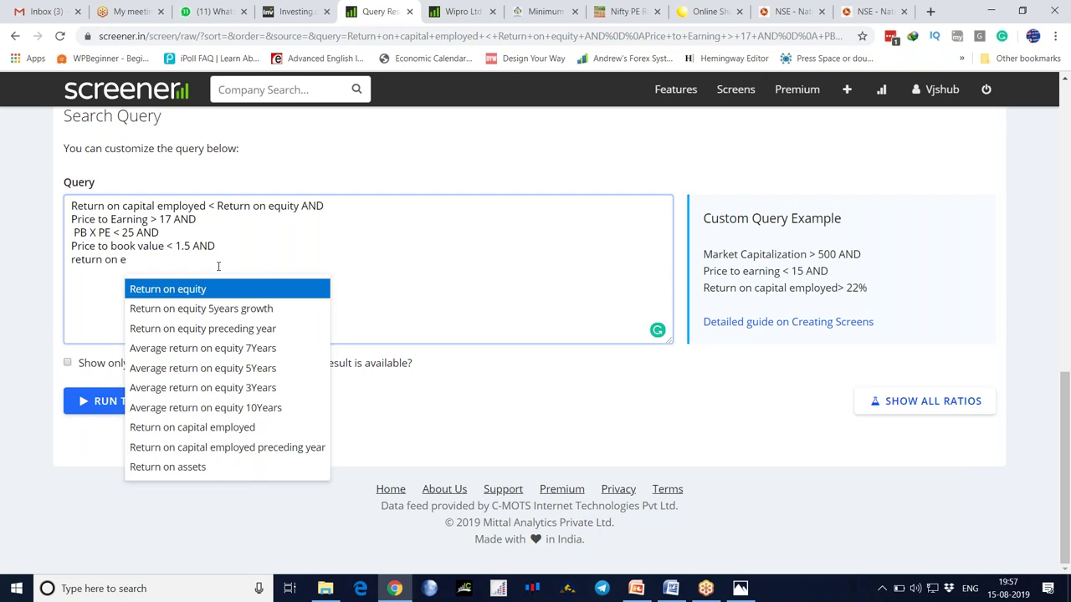
click(251, 310)
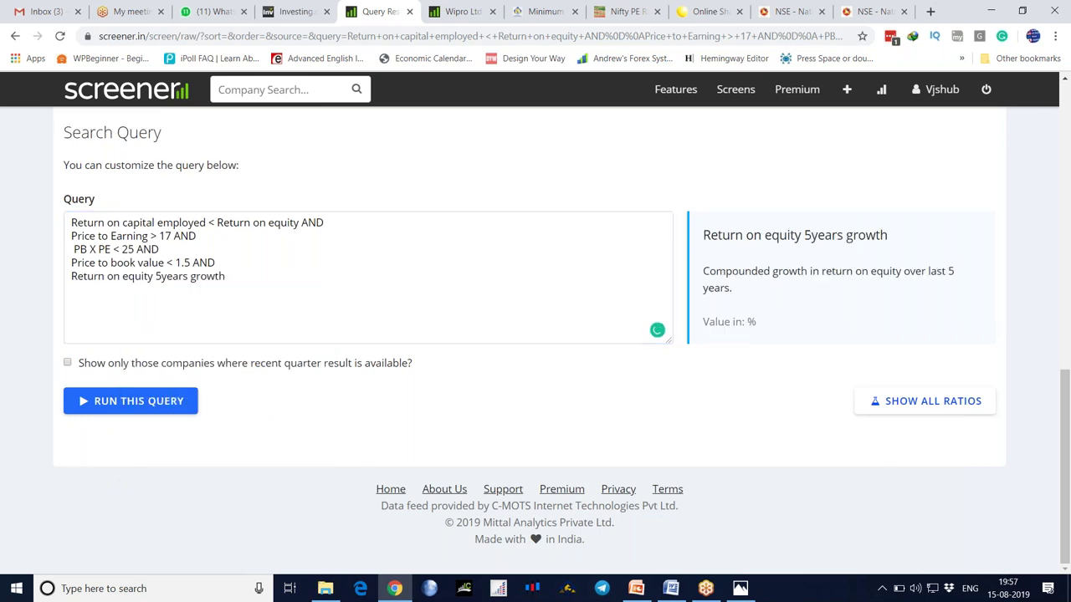
click(127, 403)
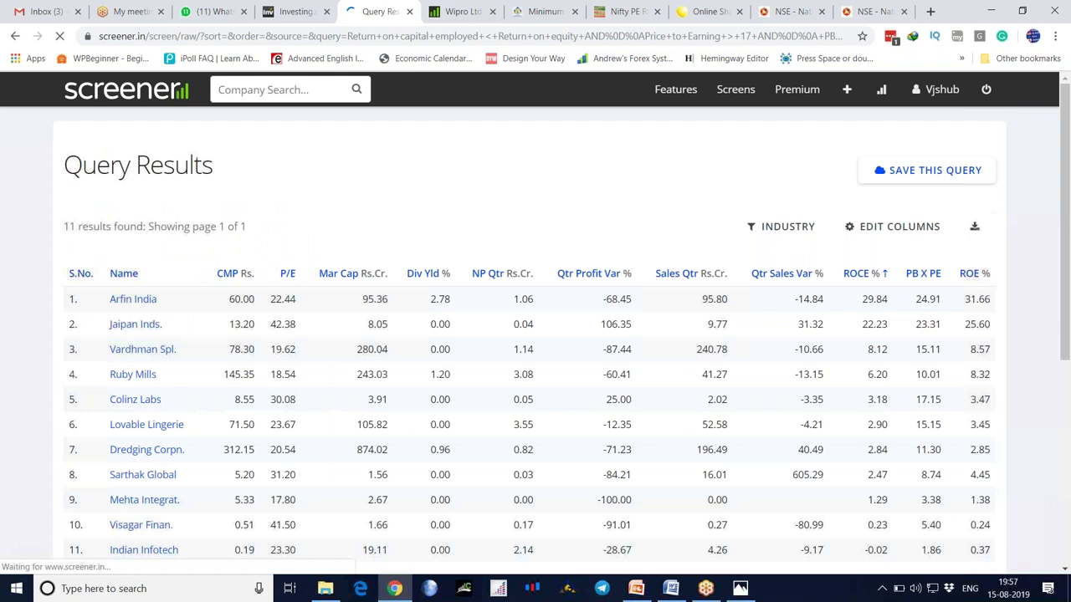
Step: Look through the companies returned by the query, comparing their market cap, PB X PE and ROE columns
scroll(229, 408, down, 4)
scroll(168, 385, up, 2)
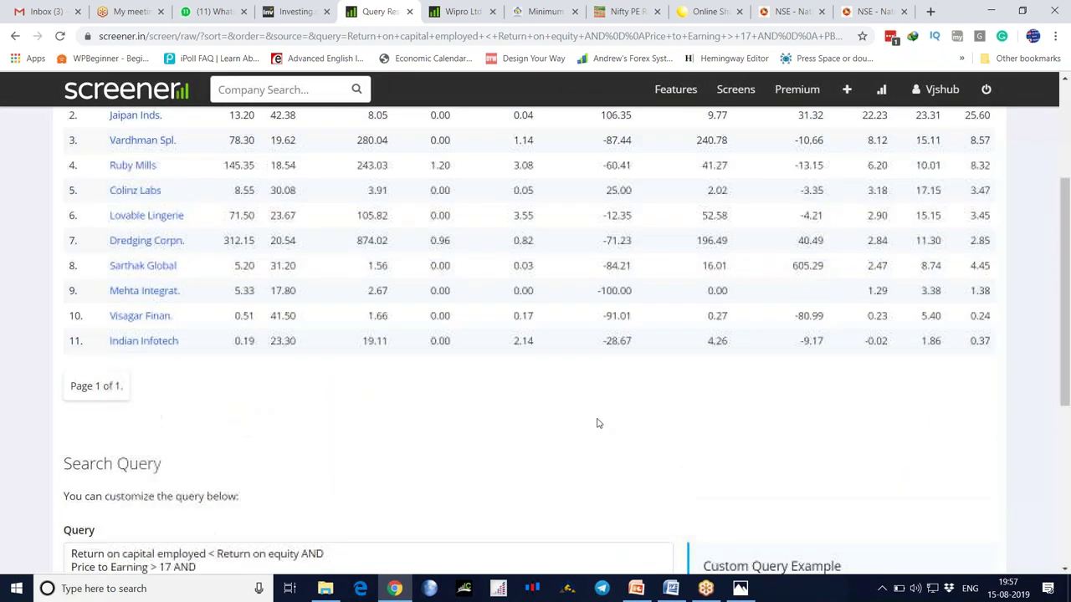
scroll(296, 373, up, 1)
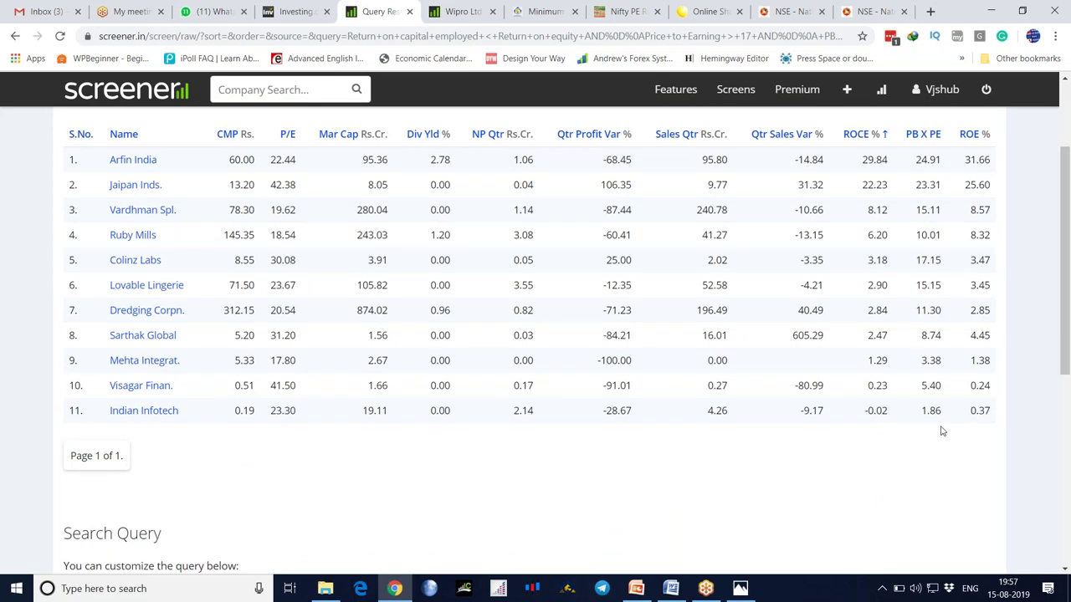
scroll(942, 431, up, 1)
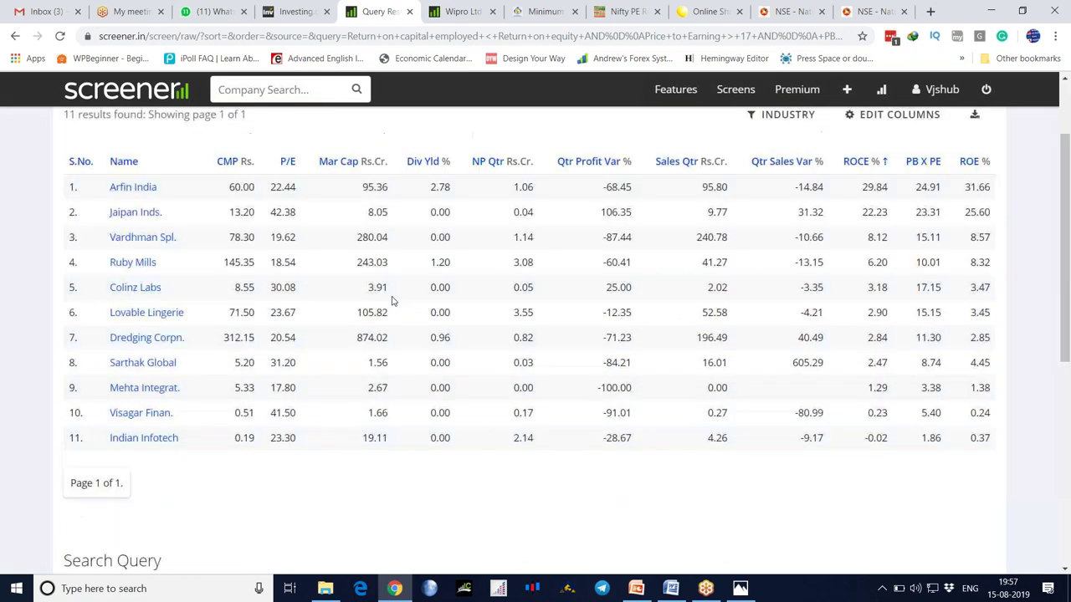
scroll(669, 394, down, 5)
scroll(356, 354, up, 4)
scroll(385, 343, up, 2)
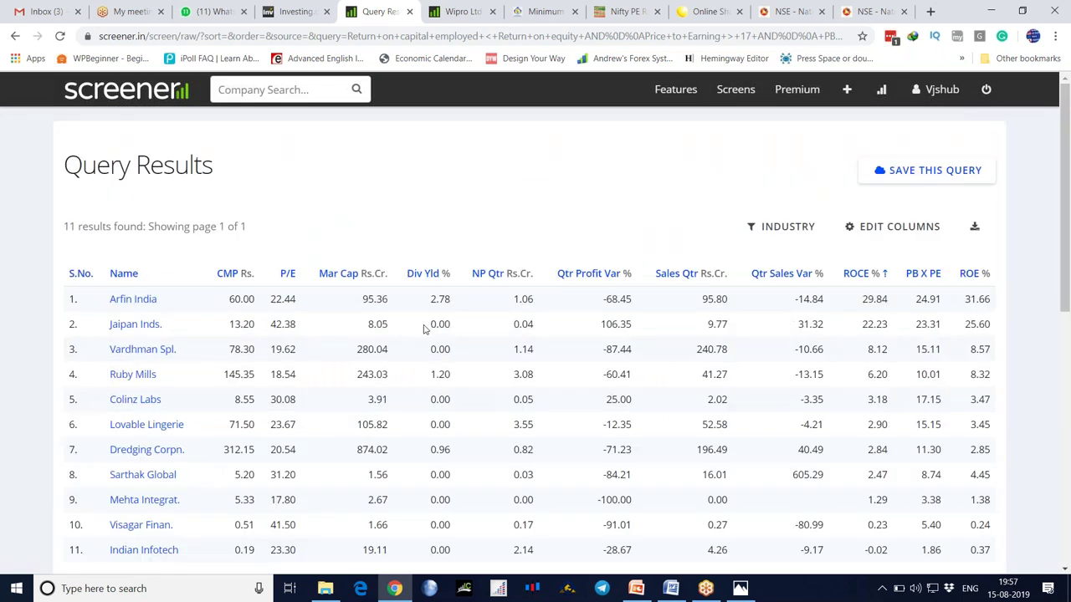
Step: Switch to PowerPoint and go back to the Debt to Equity Ratio slide
click(636, 588)
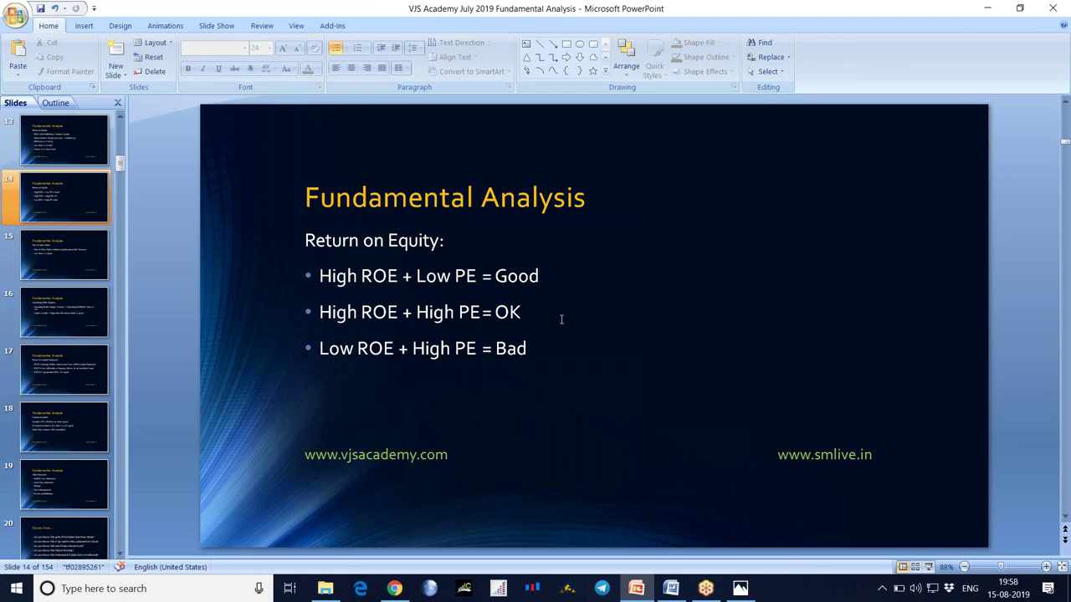
scroll(561, 319, up, 2)
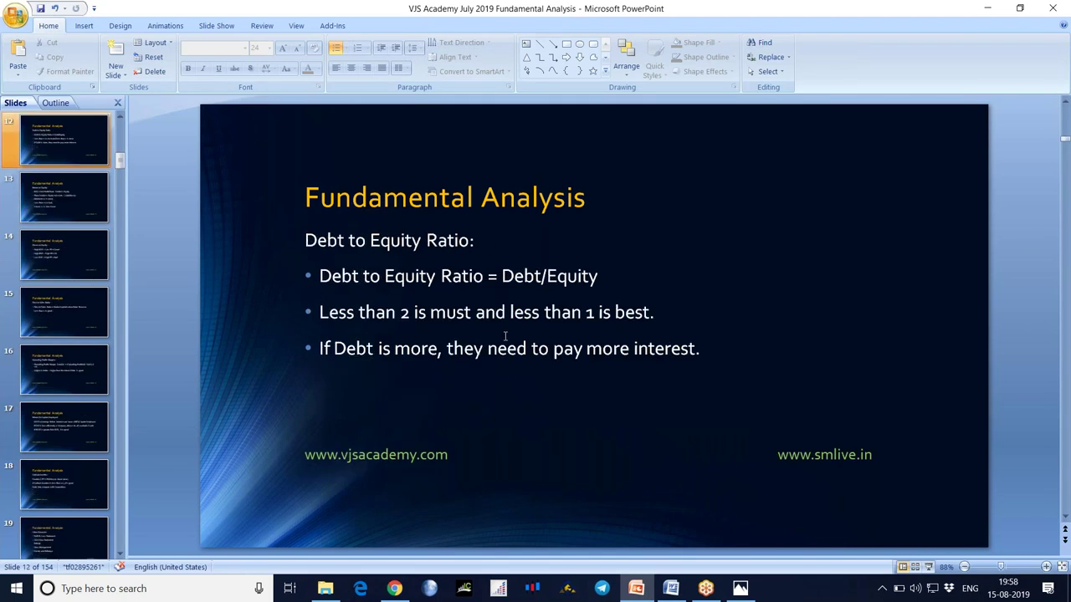